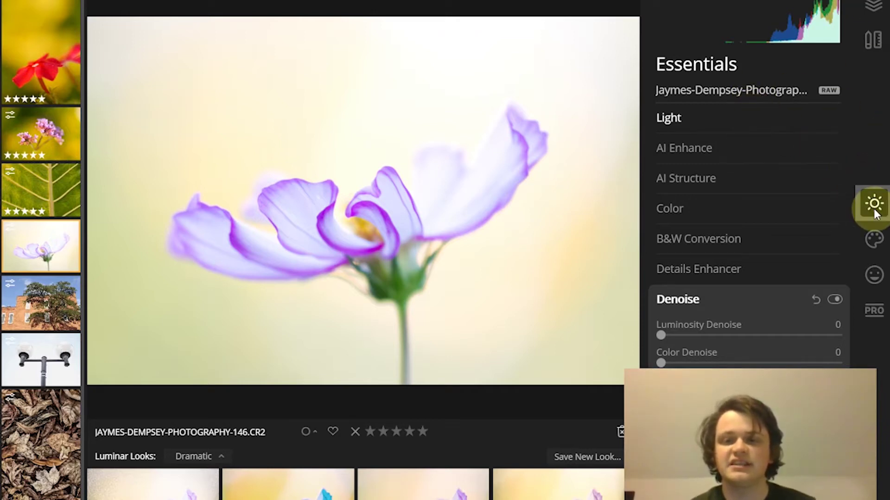
Set the flower photo's Highlights to 11 after trying darker values, then switch to the lamp-post photo
{"action": "left_click", "coordinate": [760, 123]}
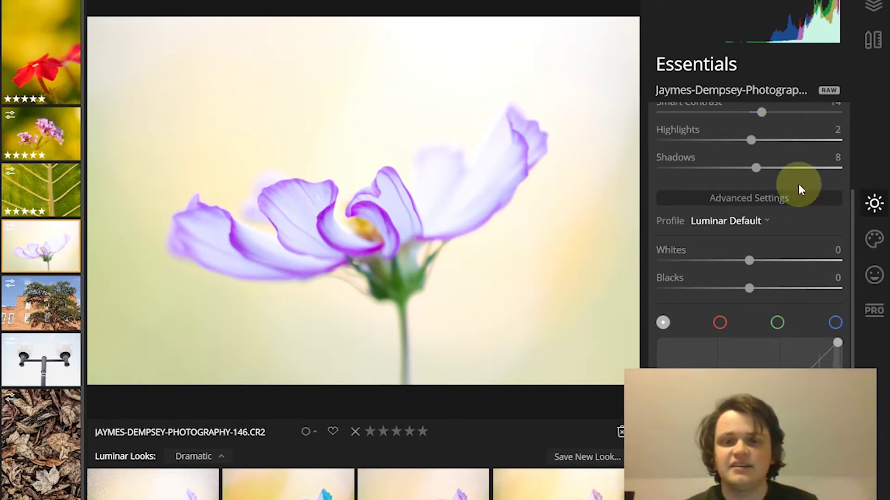
{"action": "scroll", "coordinate": [792, 176], "scroll_direction": "up", "scroll_amount": 5}
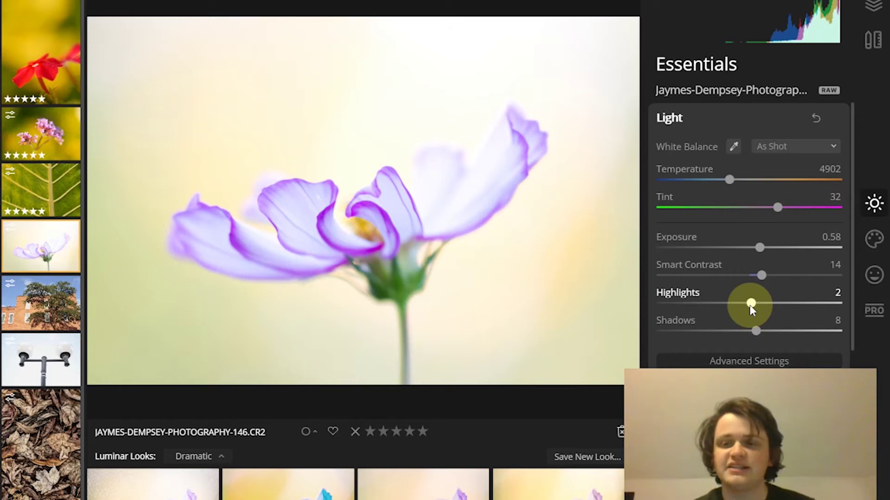
{"action": "left_click_drag", "start_coordinate": [751, 305], "coordinate": [712, 308]}
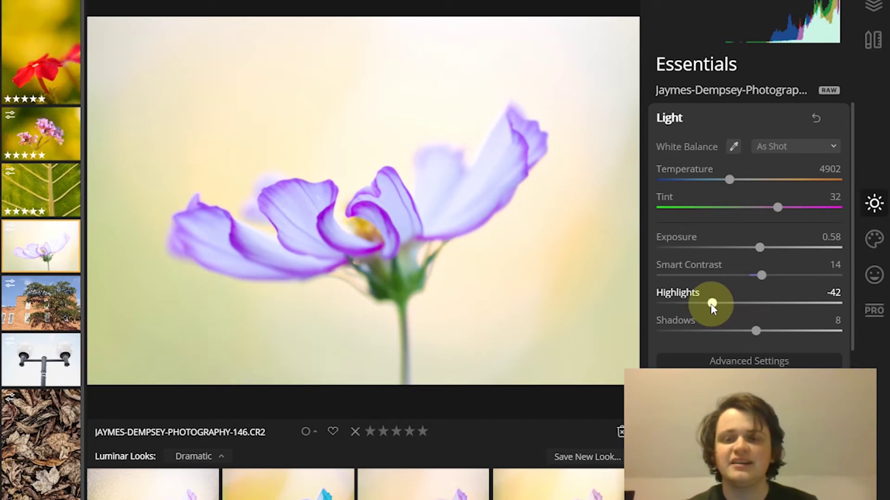
{"action": "left_click_drag", "start_coordinate": [710, 304], "coordinate": [758, 305]}
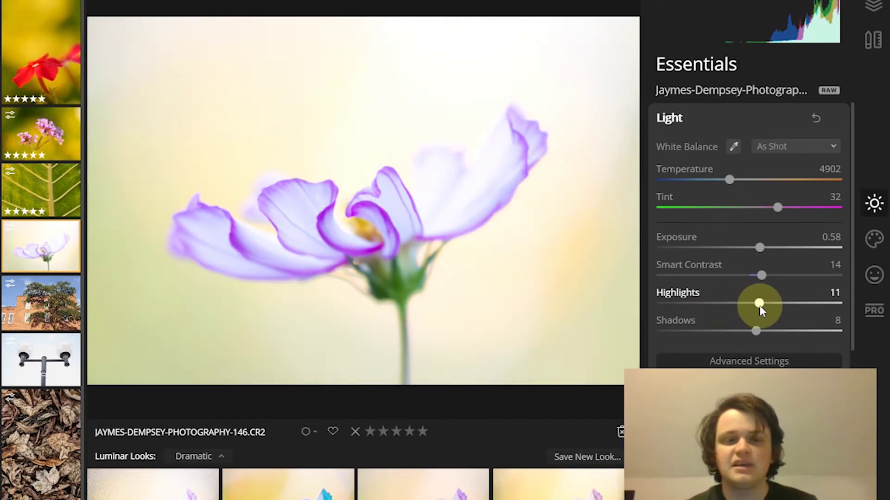
{"action": "left_click", "coordinate": [34, 363]}
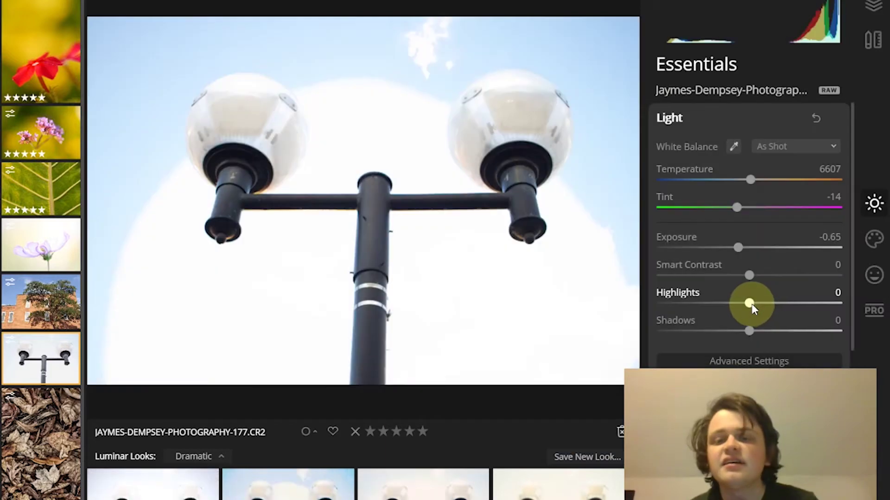
Try darker Highlights (down to -35) on the lamp-post photo, reset to 0, then open the fallen-leaves photo
{"action": "left_click_drag", "start_coordinate": [749, 305], "coordinate": [709, 312]}
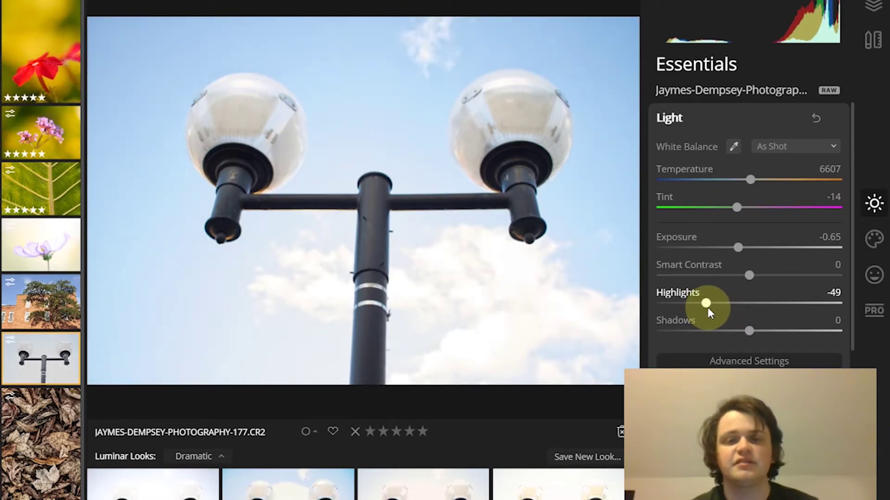
{"action": "double_click", "coordinate": [743, 304]}
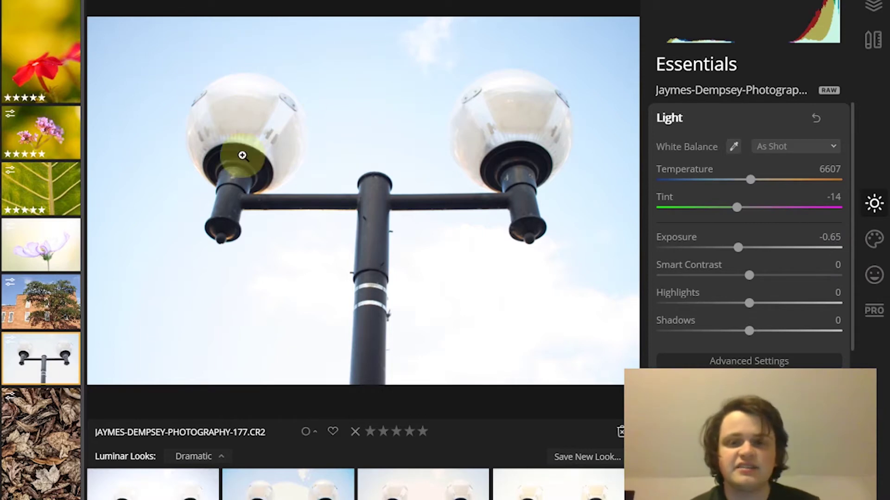
{"action": "left_click_drag", "start_coordinate": [732, 307], "coordinate": [719, 304]}
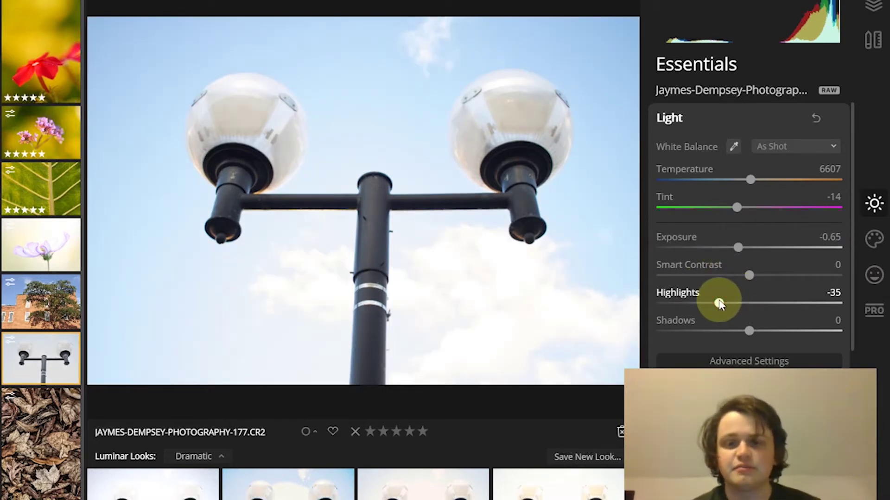
{"action": "left_click", "coordinate": [719, 304]}
{"action": "double_click", "coordinate": [720, 302]}
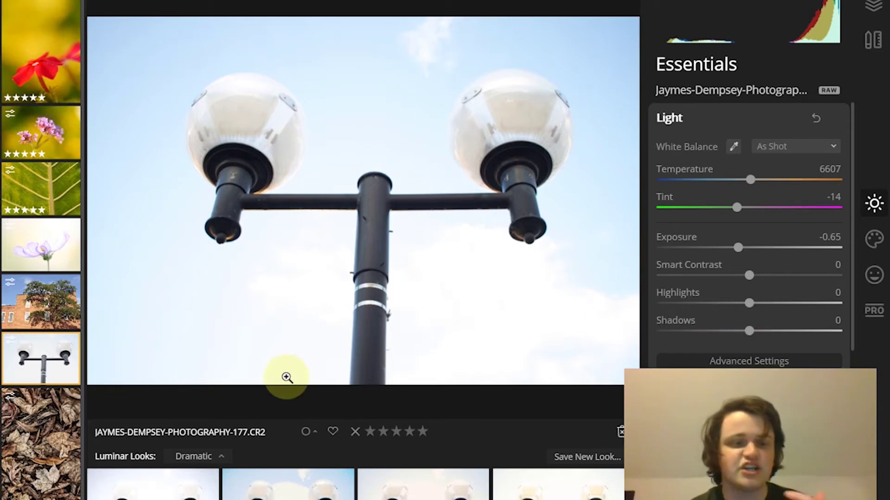
{"action": "left_click", "coordinate": [30, 459]}
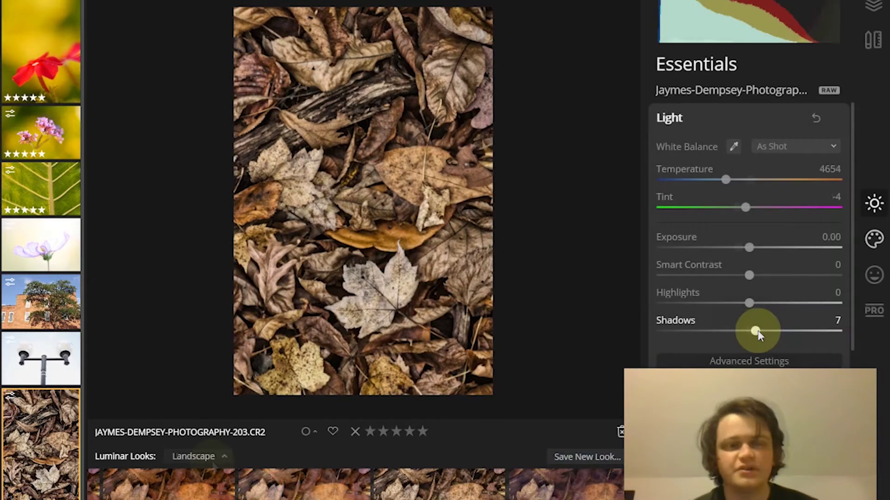
Give the fallen-leaves photo the Landscape look with Shadows at 25, then open the green leaf photo
{"action": "left_click_drag", "start_coordinate": [755, 331], "coordinate": [772, 332]}
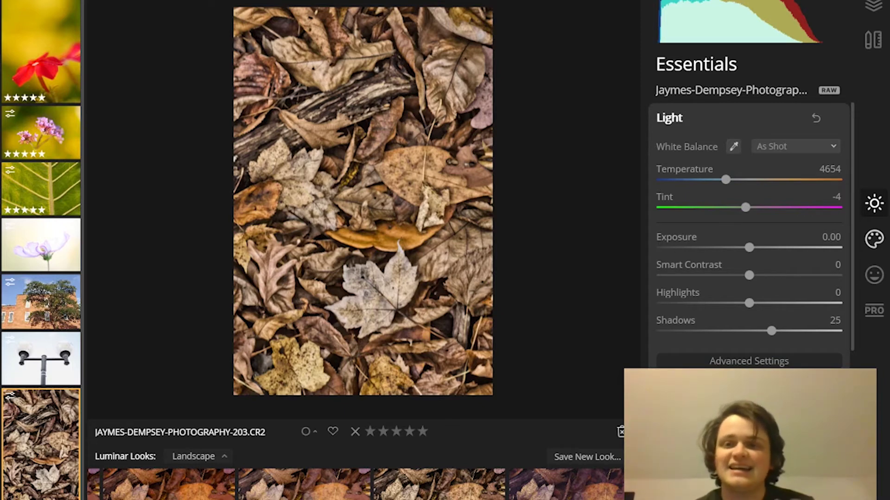
{"action": "left_click", "coordinate": [749, 276]}
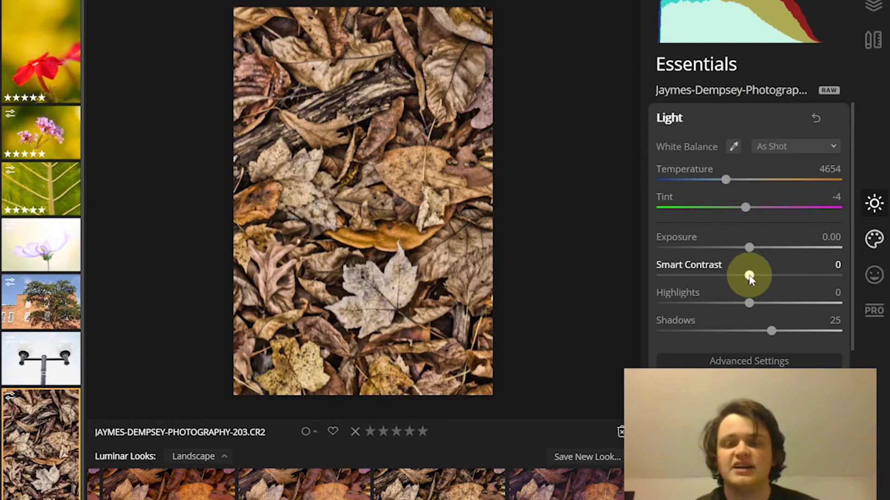
{"action": "scroll", "coordinate": [760, 278], "scroll_direction": "down", "scroll_amount": 2}
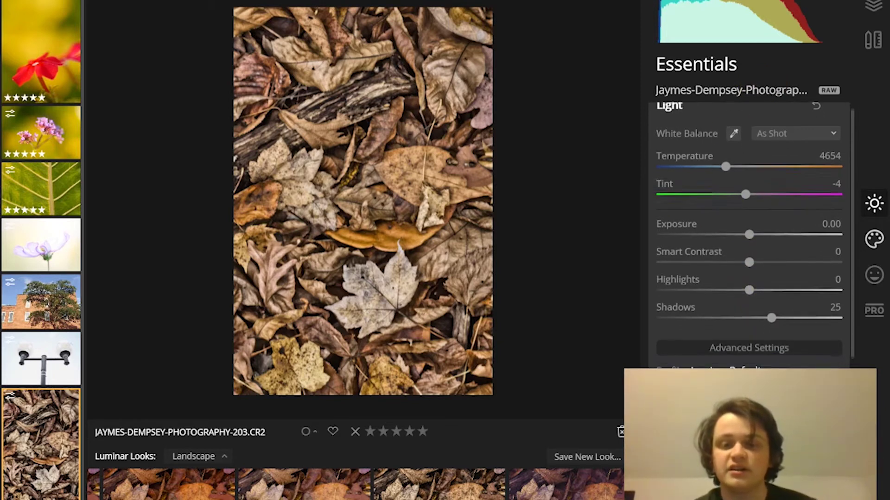
{"action": "scroll", "coordinate": [753, 324], "scroll_direction": "down", "scroll_amount": 10}
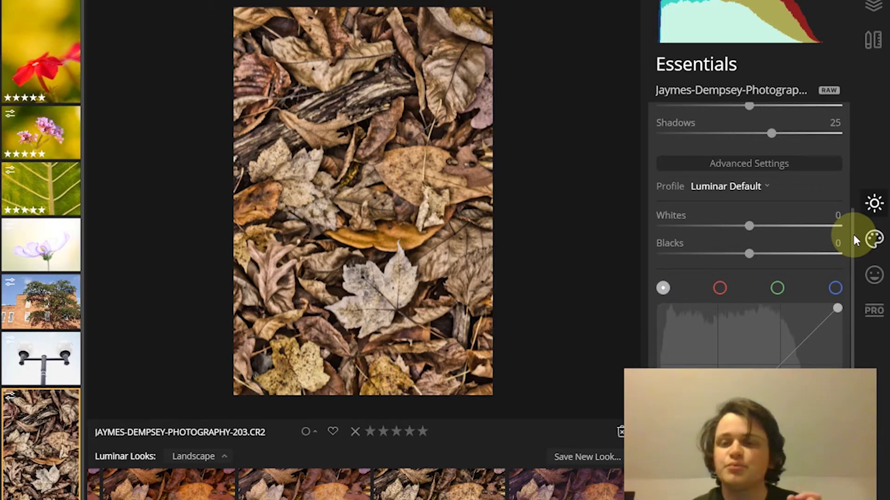
{"action": "left_click_drag", "start_coordinate": [853, 233], "coordinate": [850, 132]}
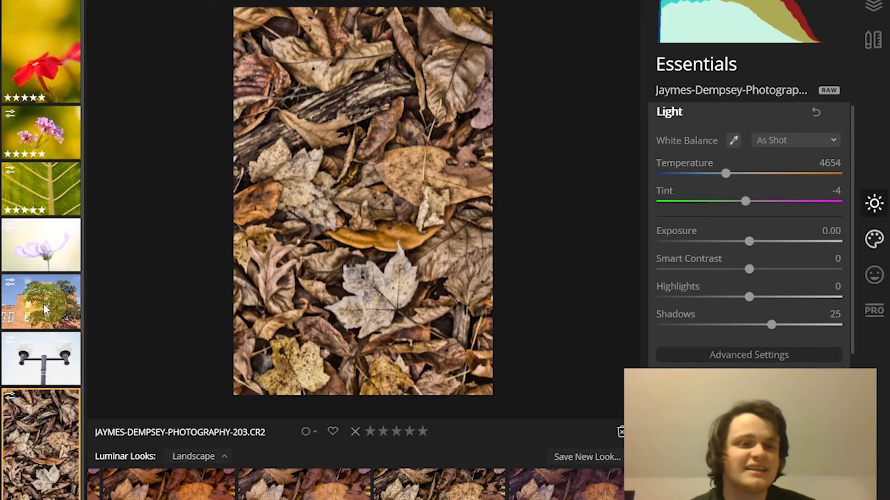
{"action": "left_click", "coordinate": [60, 187]}
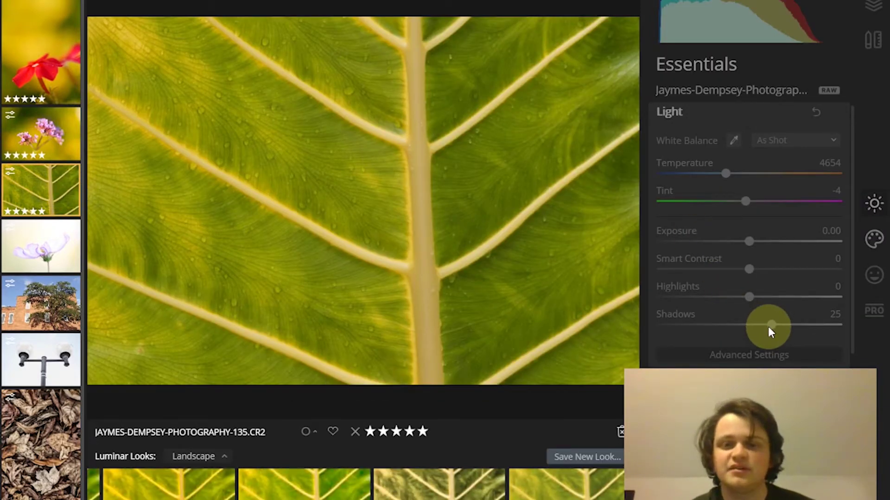
Warm and brighten the green leaf (Temperature 5171, Exposure 0.63) and settle Smart Contrast at 47
{"action": "left_click", "coordinate": [644, 275]}
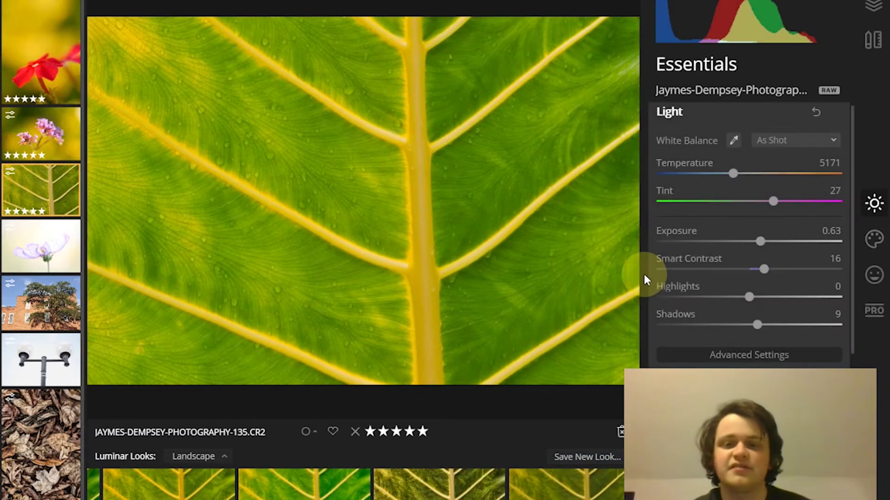
{"action": "double_click", "coordinate": [765, 269]}
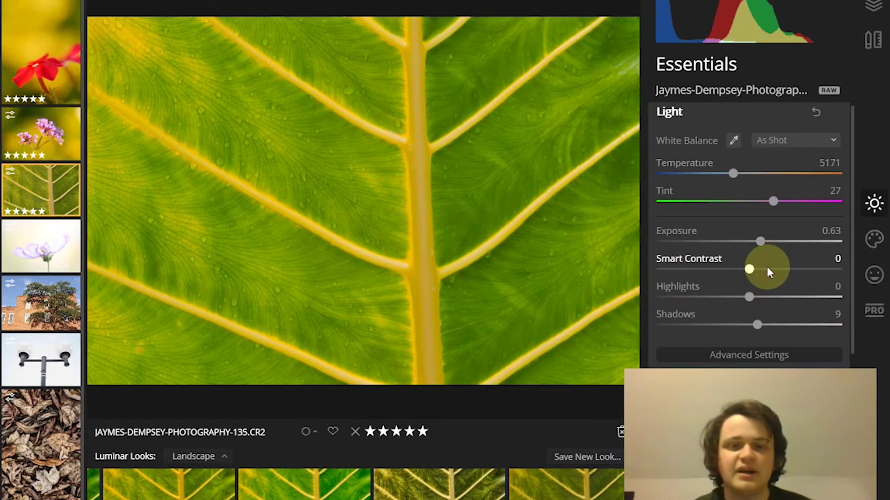
{"action": "left_click_drag", "start_coordinate": [748, 269], "coordinate": [708, 273]}
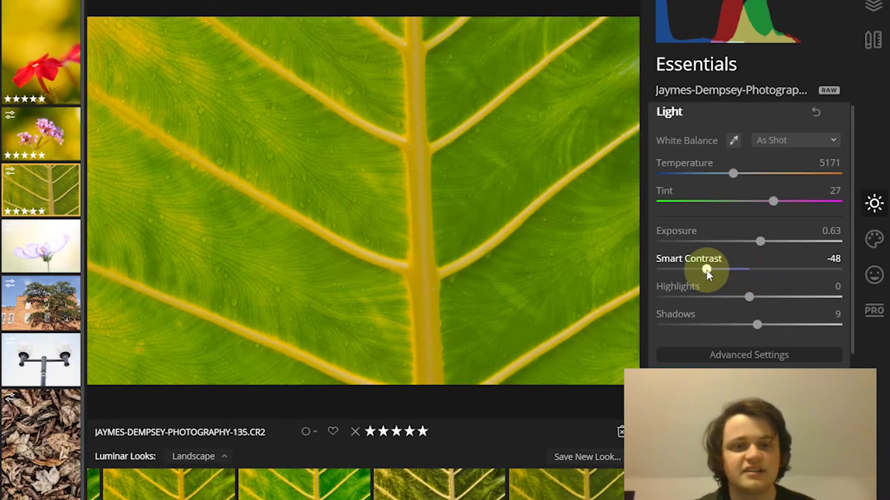
{"action": "left_click", "coordinate": [779, 271]}
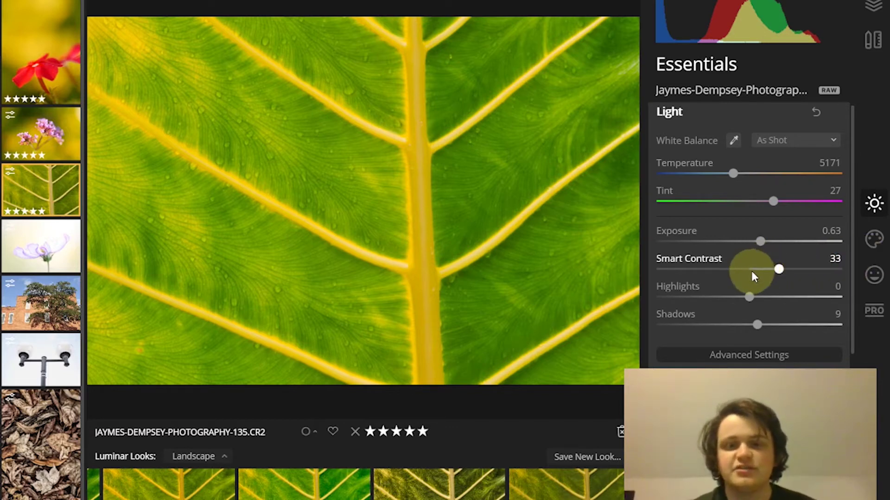
{"action": "mouse_move", "coordinate": [751, 270]}
{"action": "left_mouse_down"}
{"action": "mouse_move", "coordinate": [772, 270]}
{"action": "mouse_move", "coordinate": [752, 273]}
{"action": "left_mouse_up"}
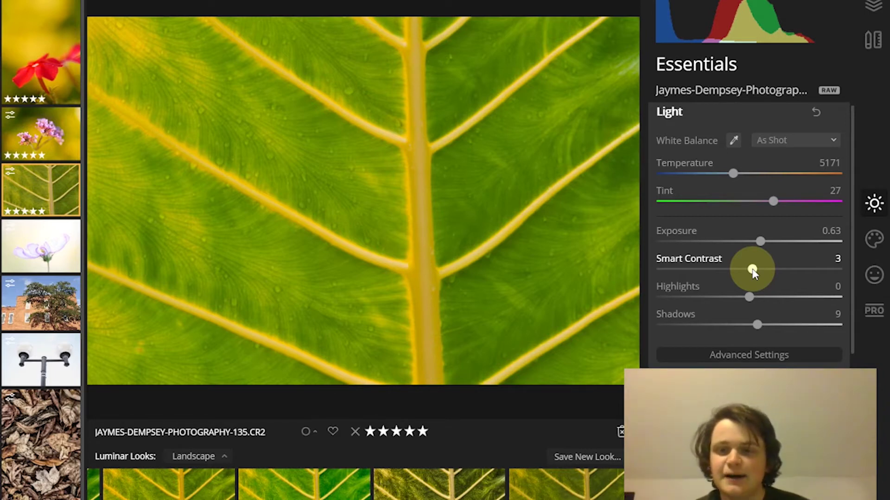
{"action": "left_click_drag", "start_coordinate": [752, 271], "coordinate": [791, 276]}
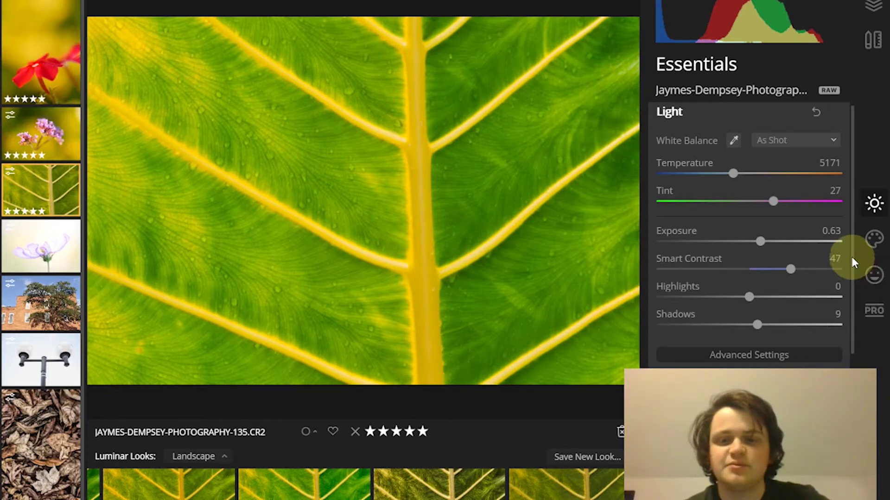
{"action": "left_click_drag", "start_coordinate": [851, 258], "coordinate": [853, 341]}
Add two points to the leaf's tone curve and lift the upper one to brighten it
{"action": "left_click", "coordinate": [775, 198]}
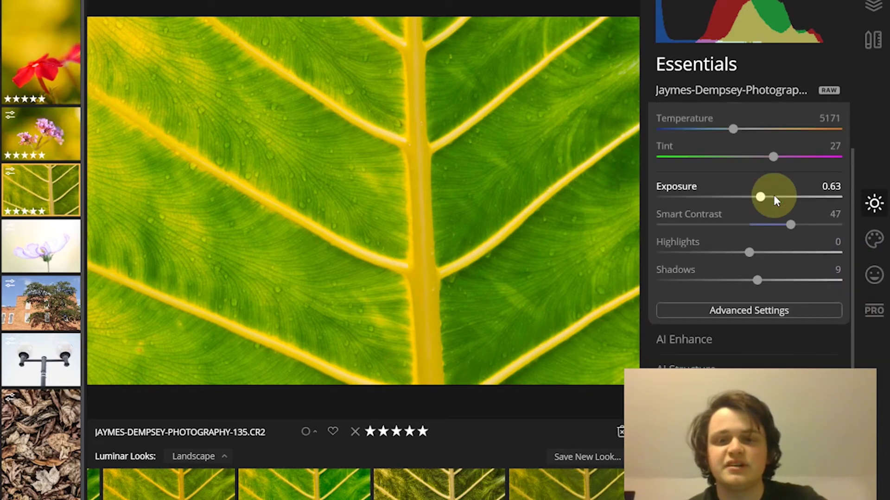
{"action": "left_click", "coordinate": [760, 311]}
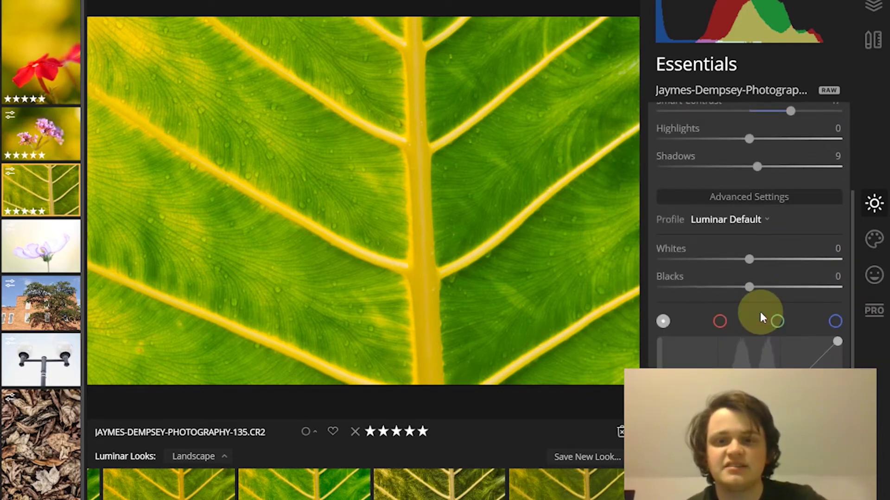
{"action": "scroll", "coordinate": [794, 208], "scroll_direction": "up", "scroll_amount": 5}
{"action": "scroll", "coordinate": [794, 211], "scroll_direction": "down", "scroll_amount": 5}
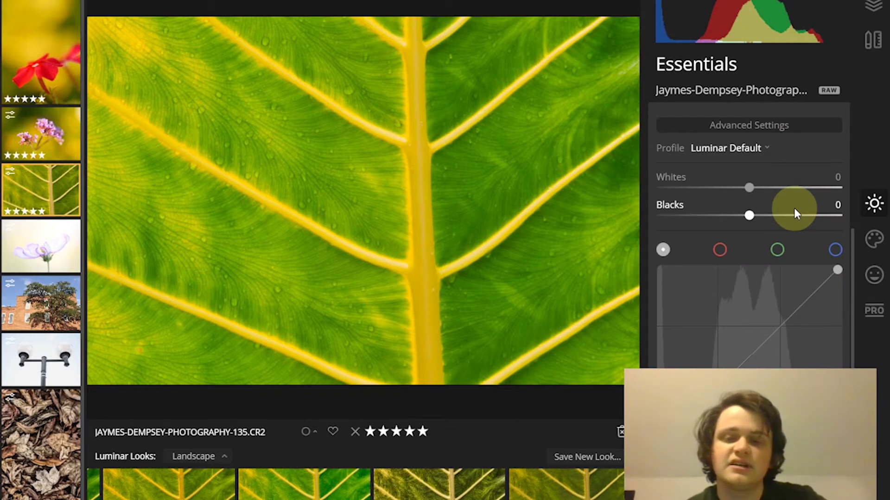
{"action": "left_click", "coordinate": [751, 357]}
{"action": "left_click", "coordinate": [789, 319]}
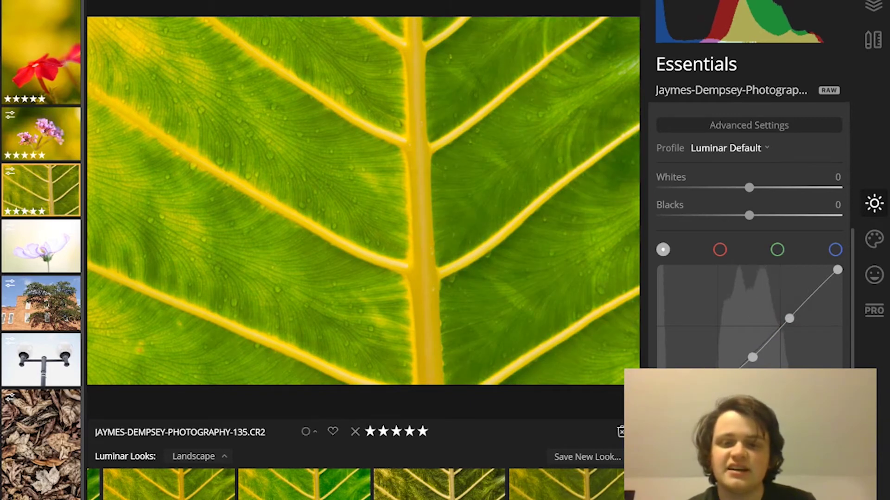
{"action": "left_click", "coordinate": [789, 319]}
{"action": "left_click_drag", "start_coordinate": [789, 321], "coordinate": [788, 312]}
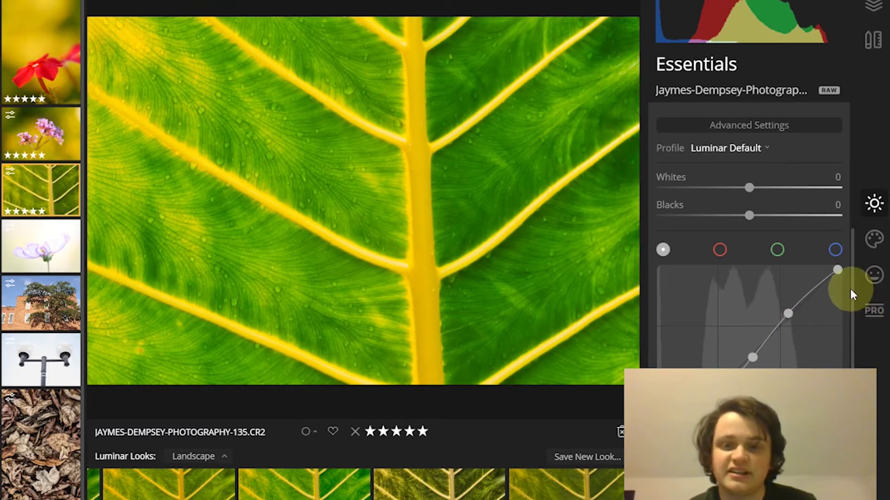
Reset the green leaf photo's Smart Contrast to 0
{"action": "scroll", "coordinate": [854, 271], "scroll_direction": "up", "scroll_amount": 5}
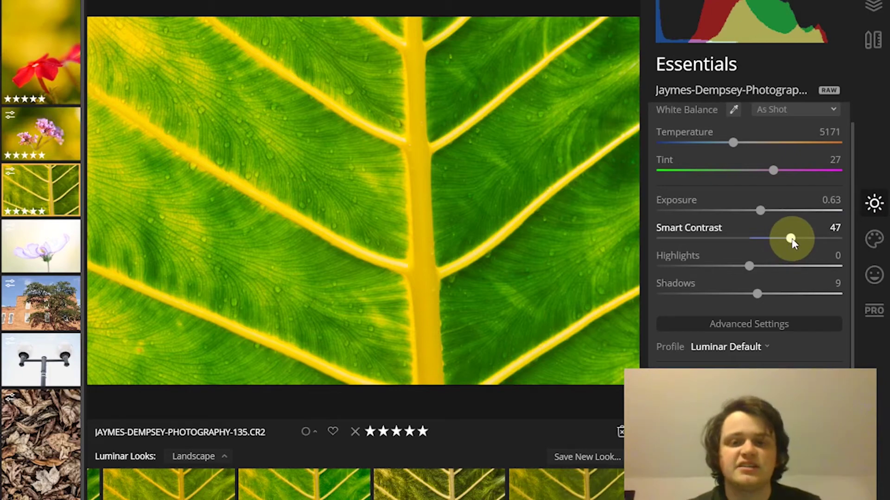
{"action": "double_click", "coordinate": [791, 239]}
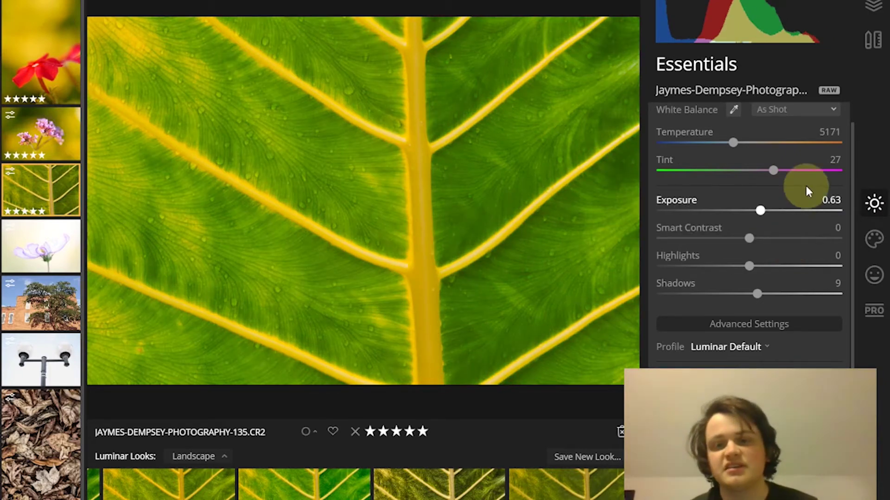
{"action": "left_click_drag", "start_coordinate": [852, 197], "coordinate": [854, 293]}
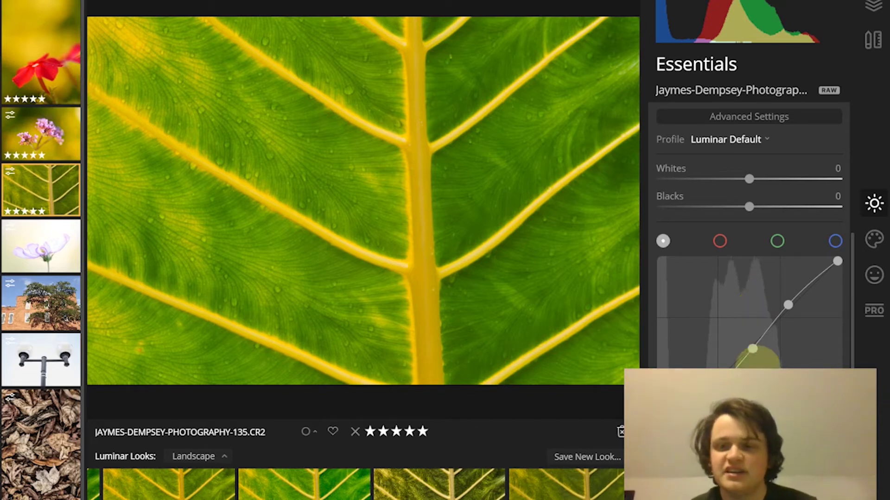
Drag the tone curve's shadow point down-left and lower the upper point slightly
{"action": "scroll", "coordinate": [758, 366], "scroll_direction": "down", "scroll_amount": 1}
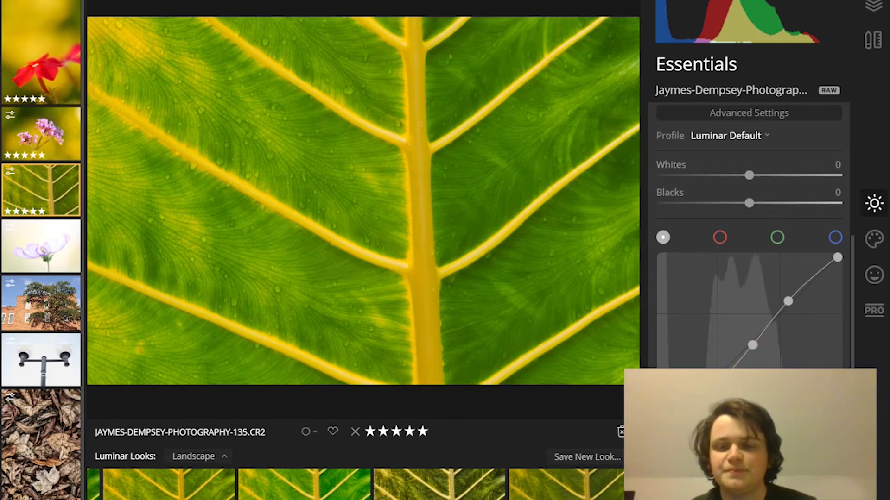
{"action": "left_click", "coordinate": [755, 341]}
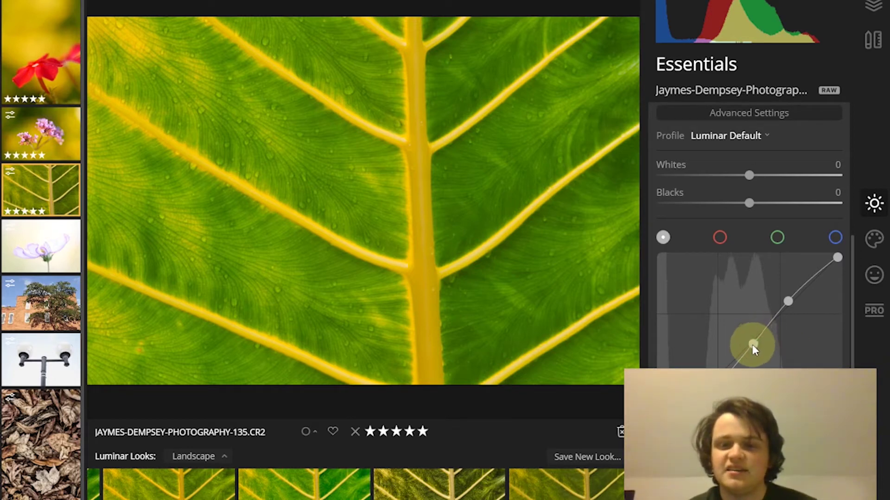
{"action": "left_click_drag", "start_coordinate": [750, 345], "coordinate": [743, 351]}
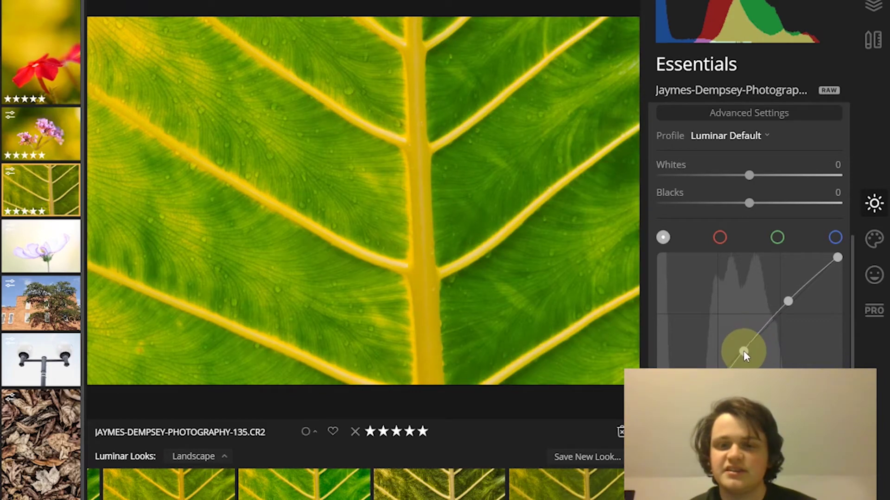
{"action": "left_click_drag", "start_coordinate": [787, 301], "coordinate": [789, 304]}
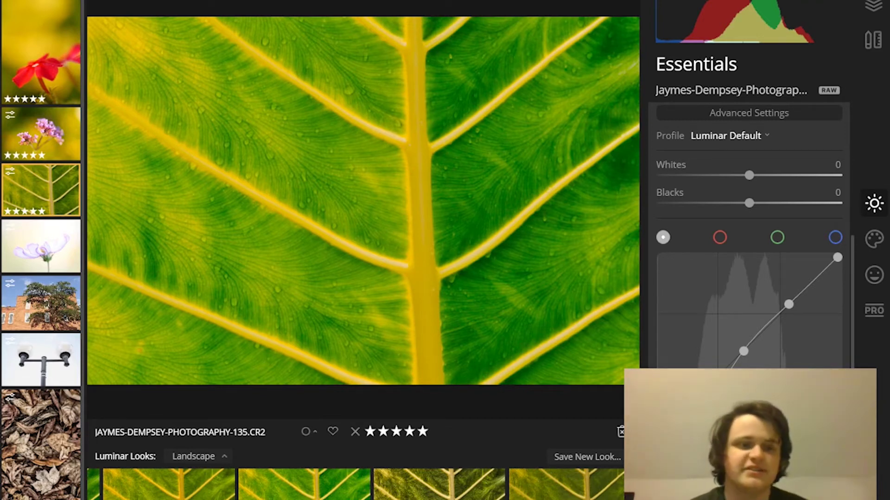
Open the fallen-leaves photo, undo its curve, and add points forming an S-shaped contrast curve
{"action": "left_click", "coordinate": [61, 415]}
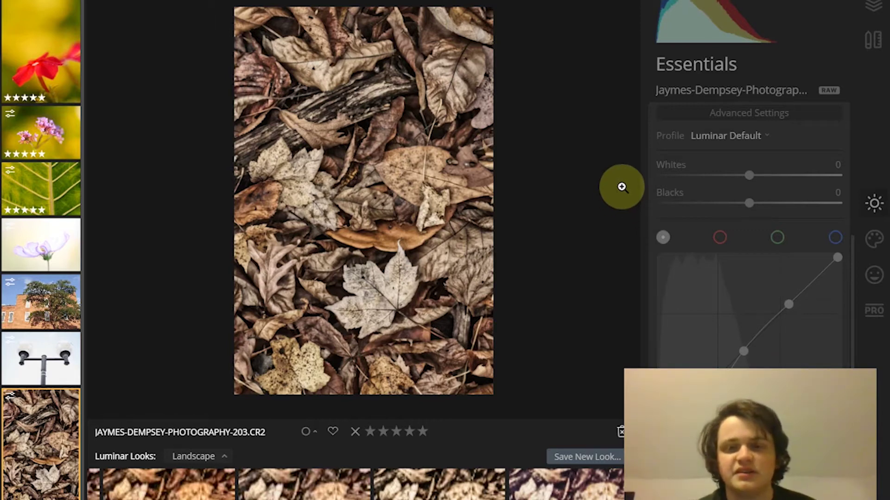
{"action": "key", "text": "ctrl+z"}
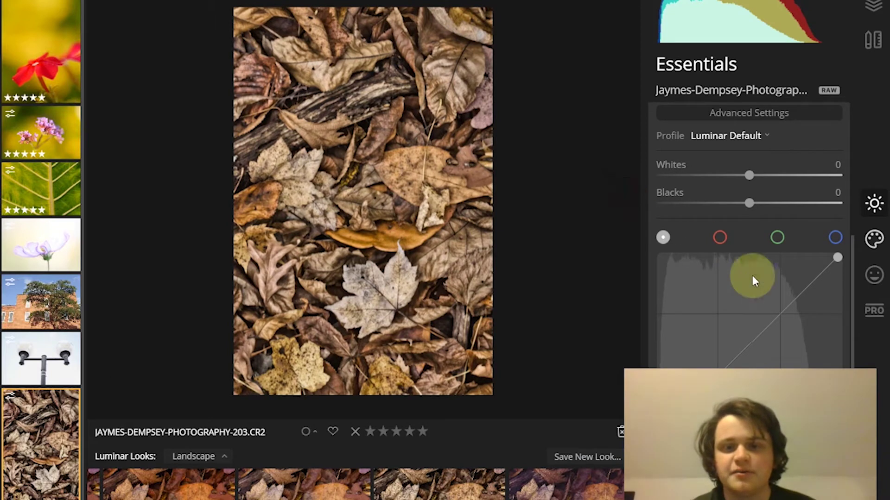
{"action": "left_click", "coordinate": [747, 342]}
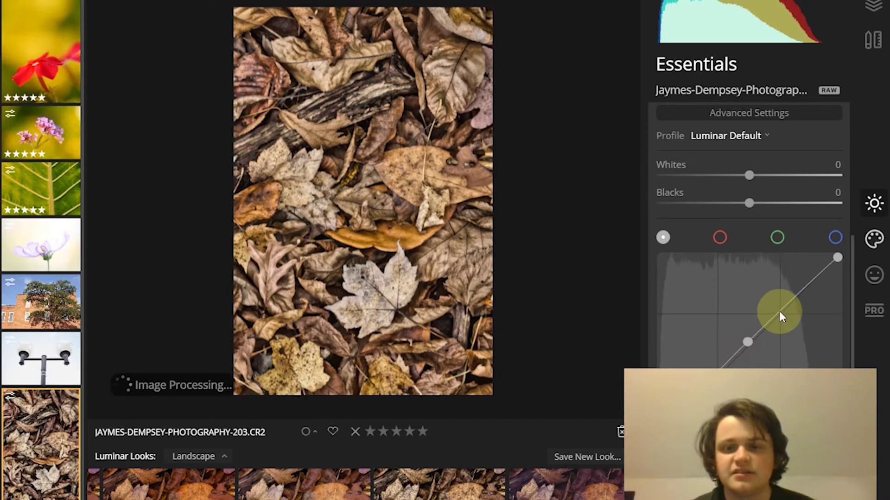
{"action": "left_click", "coordinate": [780, 311]}
{"action": "left_click", "coordinate": [714, 367]}
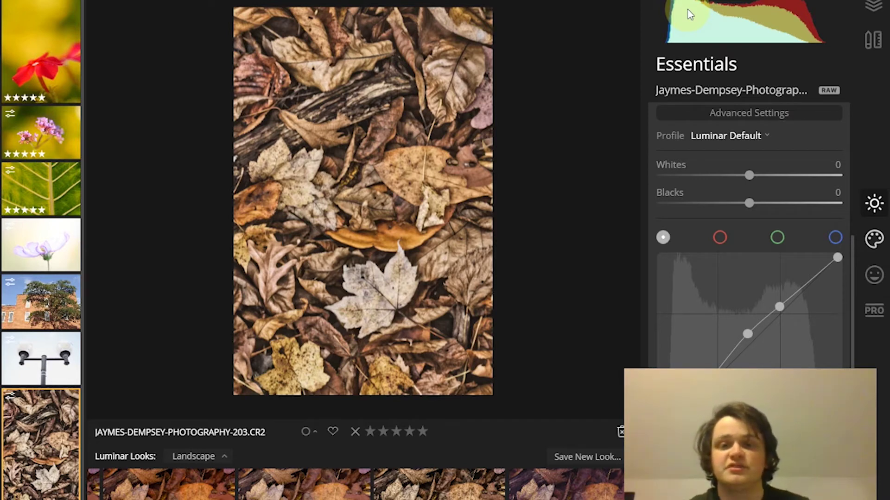
Collapse the Light group and open the pink verbena flower photo
{"action": "scroll", "coordinate": [738, 171], "scroll_direction": "up", "scroll_amount": 5}
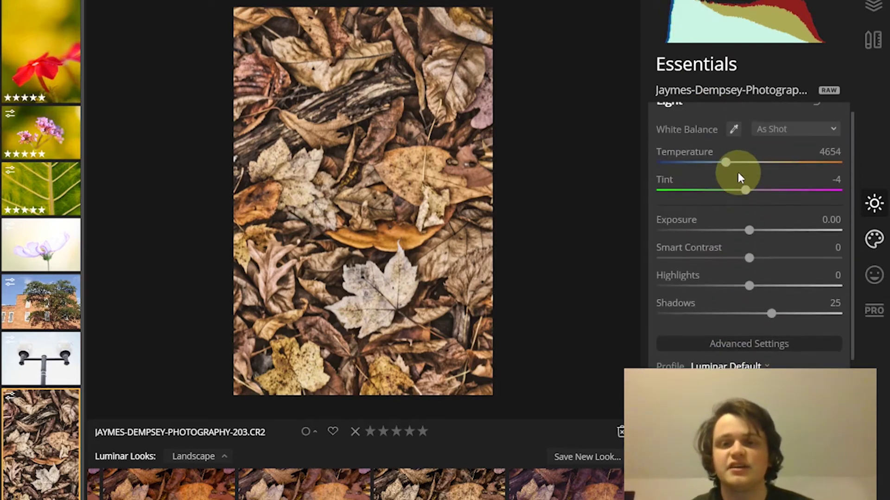
{"action": "left_click", "coordinate": [723, 115]}
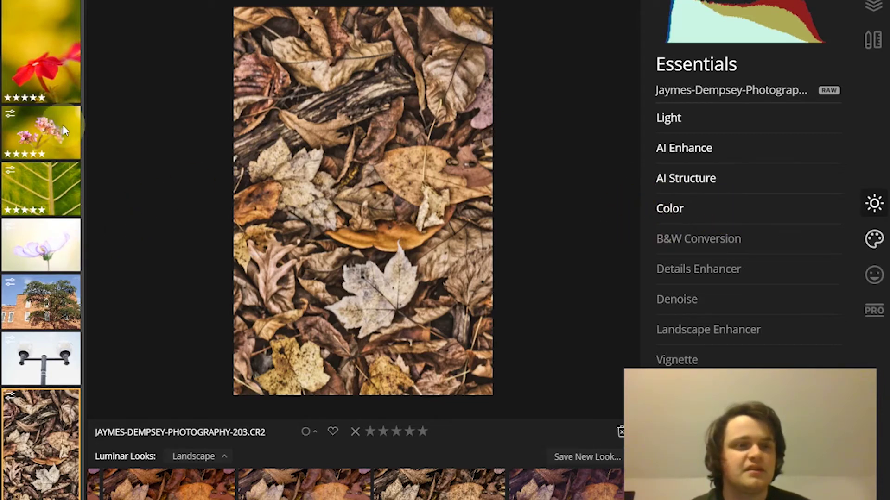
{"action": "left_click", "coordinate": [60, 143]}
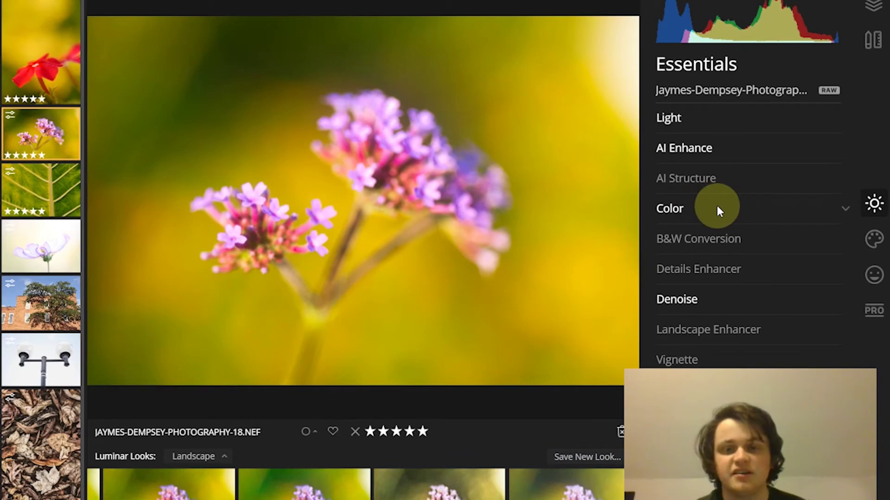
Raise the verbena photo's Saturation to 16, compare it at 0, then restore 16
{"action": "left_click", "coordinate": [718, 211]}
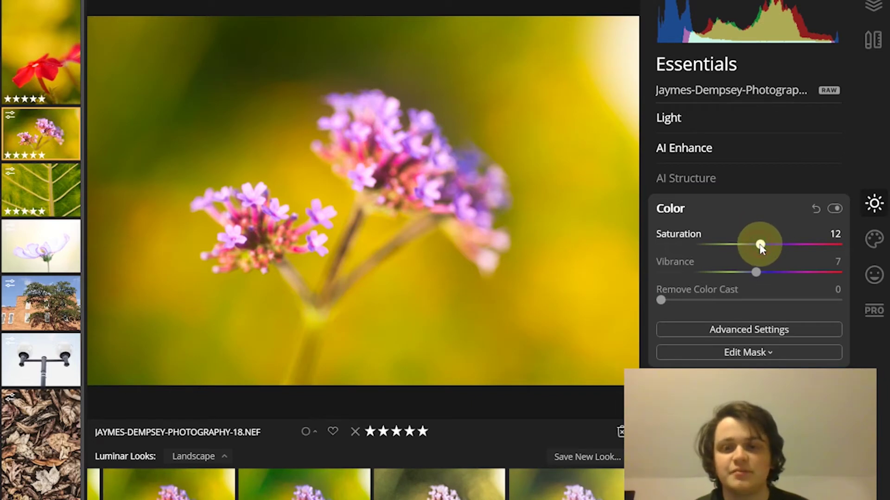
{"action": "left_click_drag", "start_coordinate": [761, 249], "coordinate": [764, 250]}
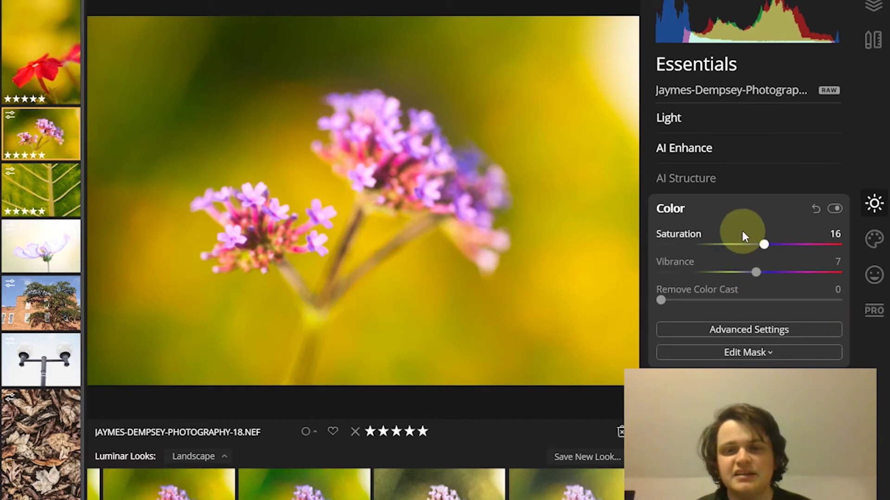
{"action": "double_click", "coordinate": [764, 245]}
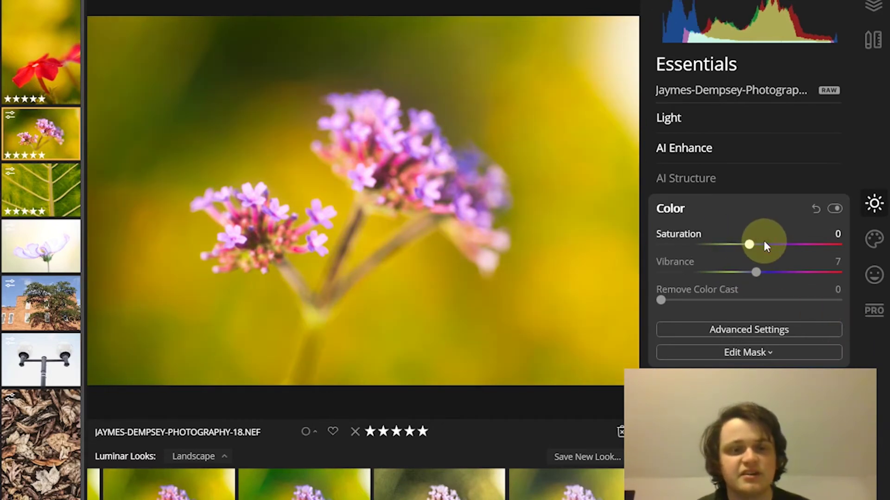
{"action": "left_click", "coordinate": [764, 244]}
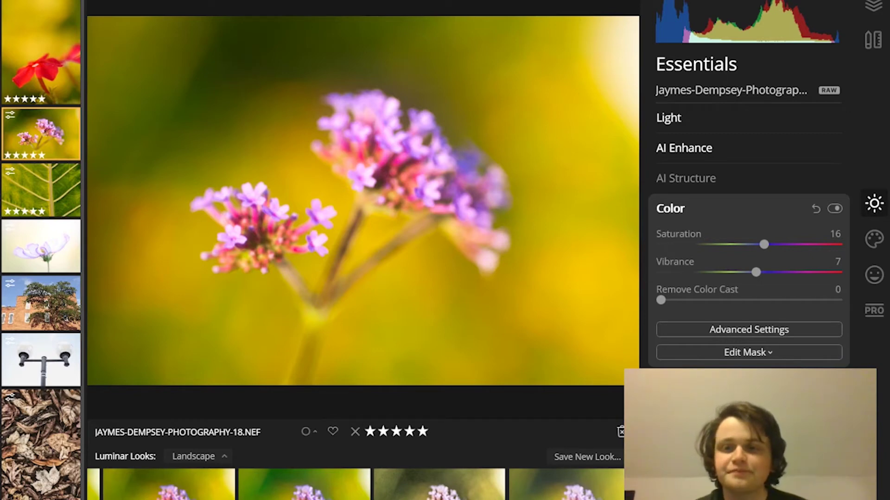
Try Vibrance at 23 with Saturation dropped to 0, then reset Vibrance to 0
{"action": "left_click", "coordinate": [754, 272]}
{"action": "mouse_move", "coordinate": [755, 272]}
{"action": "left_mouse_down"}
{"action": "mouse_move", "coordinate": [765, 271]}
{"action": "mouse_move", "coordinate": [758, 274]}
{"action": "left_mouse_up"}
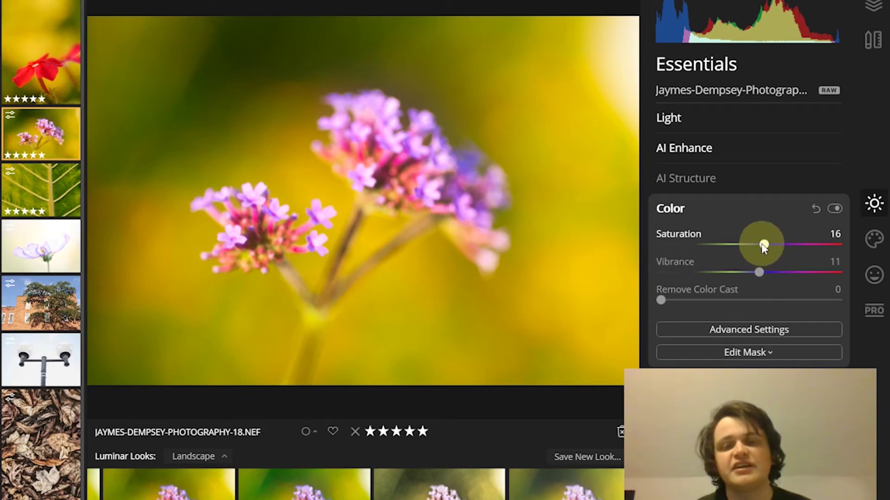
{"action": "left_click_drag", "start_coordinate": [762, 244], "coordinate": [749, 244]}
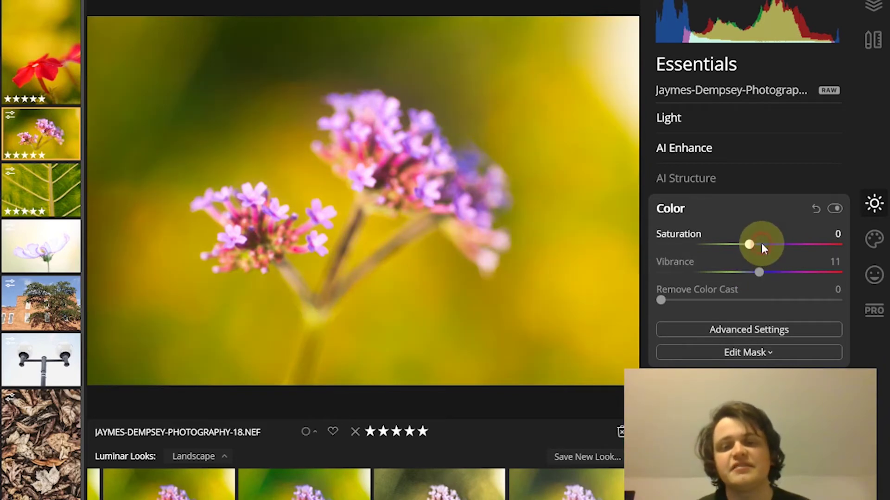
{"action": "left_click", "coordinate": [769, 273]}
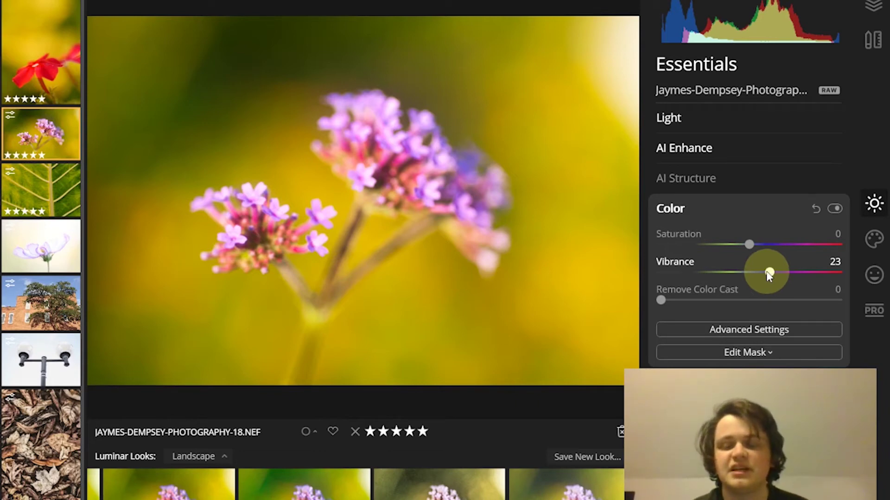
{"action": "double_click", "coordinate": [769, 273]}
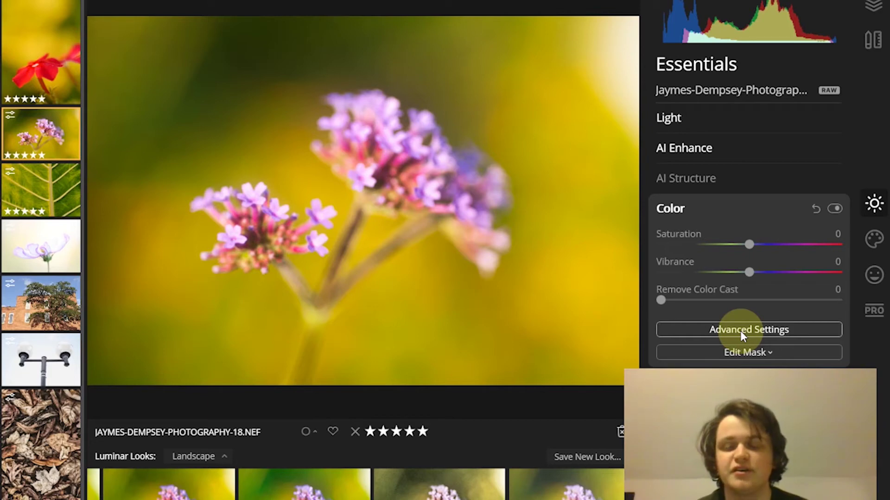
Show the Color tool's Advanced Settings and select the green, then the blue colour range
{"action": "left_click", "coordinate": [714, 332]}
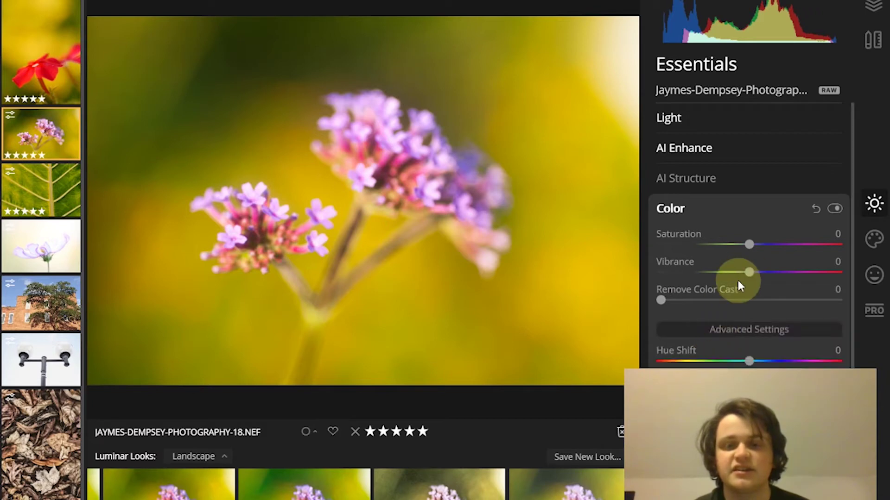
{"action": "scroll", "coordinate": [755, 261], "scroll_direction": "down", "scroll_amount": 3}
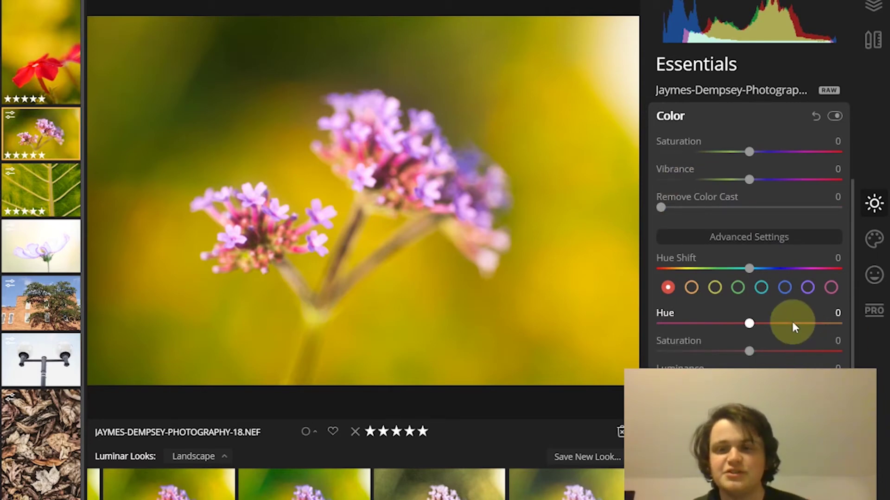
{"action": "left_click", "coordinate": [738, 288]}
{"action": "left_click", "coordinate": [783, 288]}
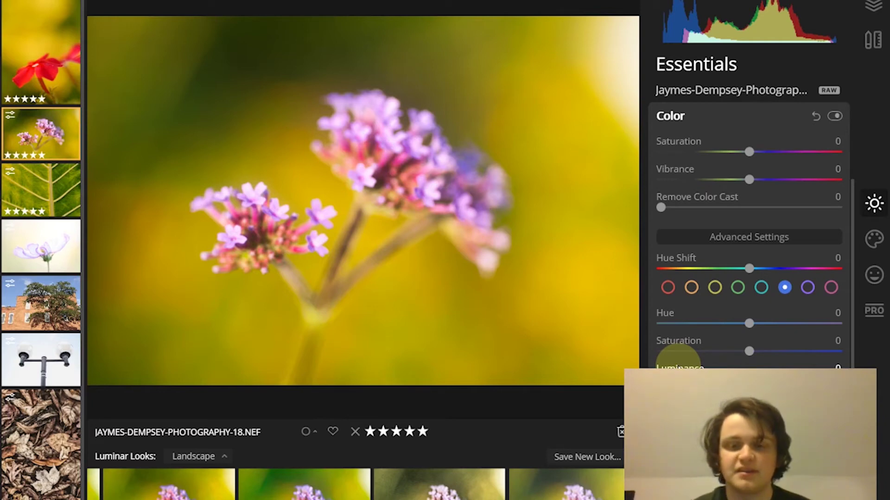
{"action": "left_click", "coordinate": [670, 288]}
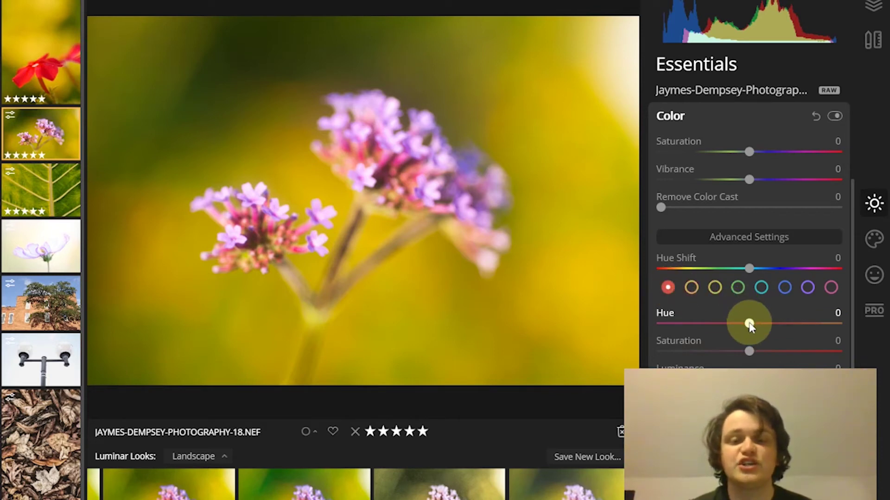
{"action": "mouse_move", "coordinate": [749, 324]}
{"action": "left_mouse_down"}
{"action": "mouse_move", "coordinate": [800, 325]}
{"action": "mouse_move", "coordinate": [748, 323]}
{"action": "left_mouse_up"}
{"action": "left_click", "coordinate": [739, 288]}
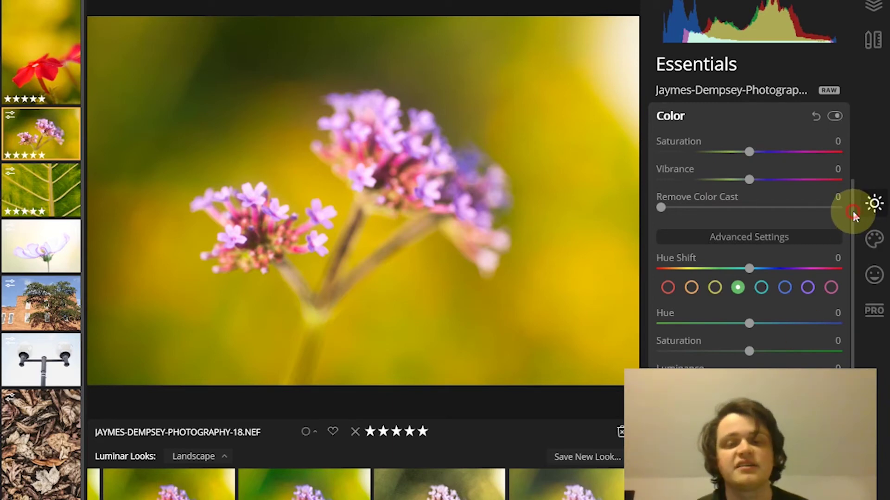
Collapse the colour adjustments and use Place Center to re-centre the vignette on the upper flower cluster
{"action": "scroll", "coordinate": [852, 210], "scroll_direction": "down", "scroll_amount": 1}
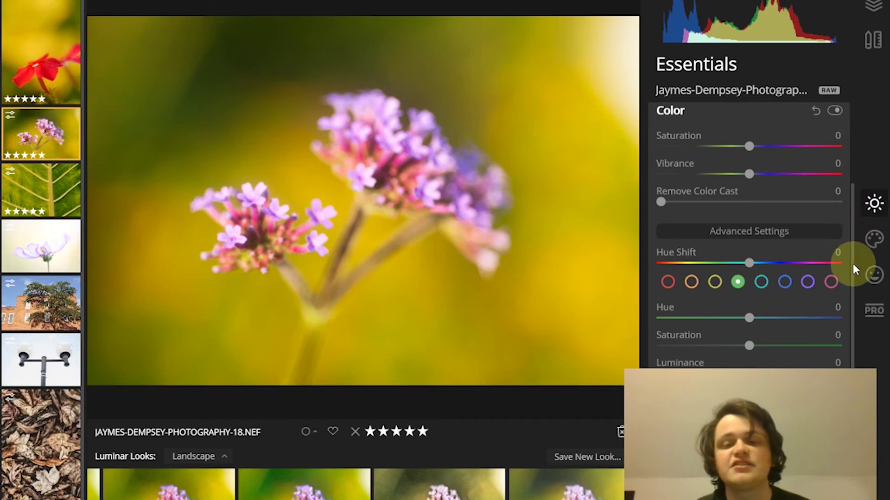
{"action": "left_click", "coordinate": [708, 109]}
{"action": "left_click", "coordinate": [686, 364]}
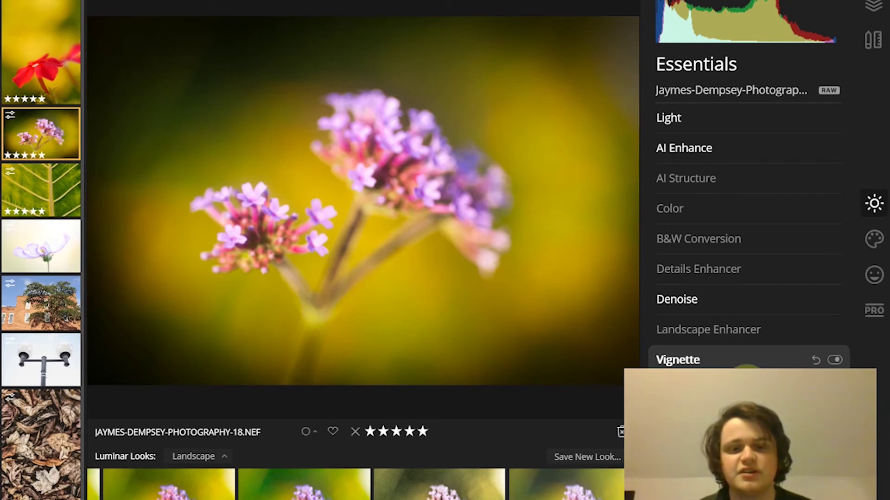
{"action": "left_click", "coordinate": [746, 373]}
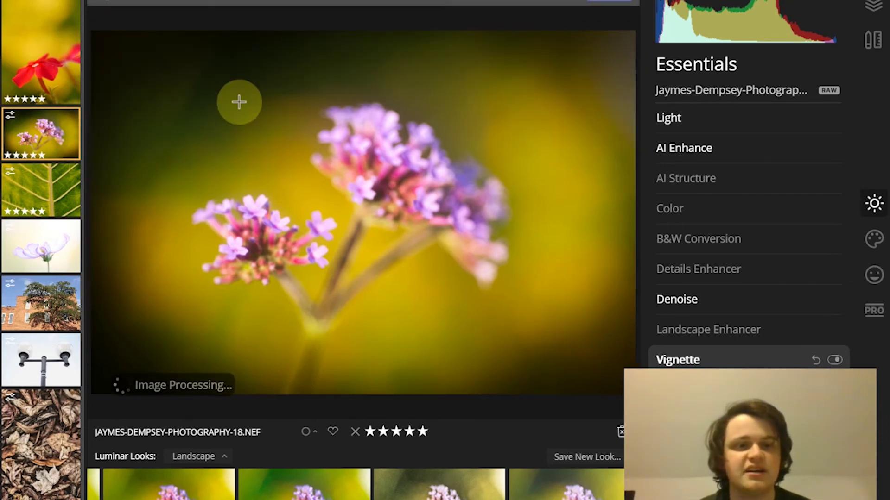
{"action": "left_click", "coordinate": [239, 102]}
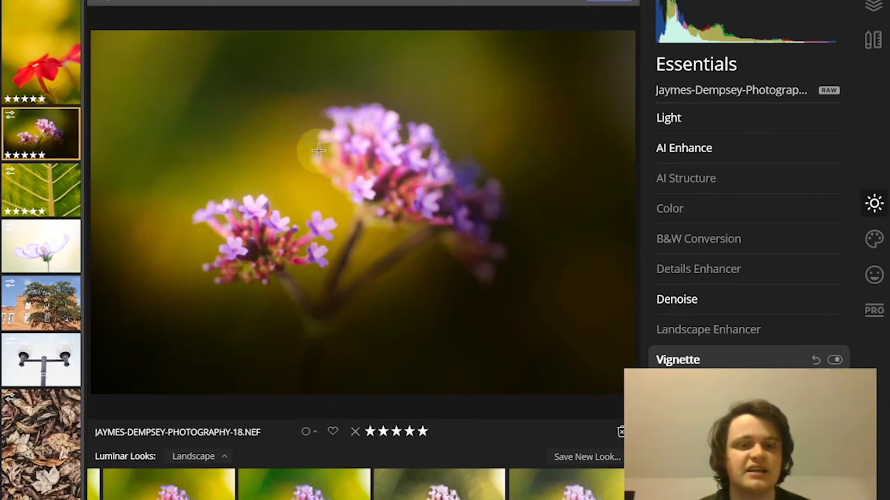
{"action": "left_click", "coordinate": [476, 259]}
{"action": "left_click", "coordinate": [321, 286]}
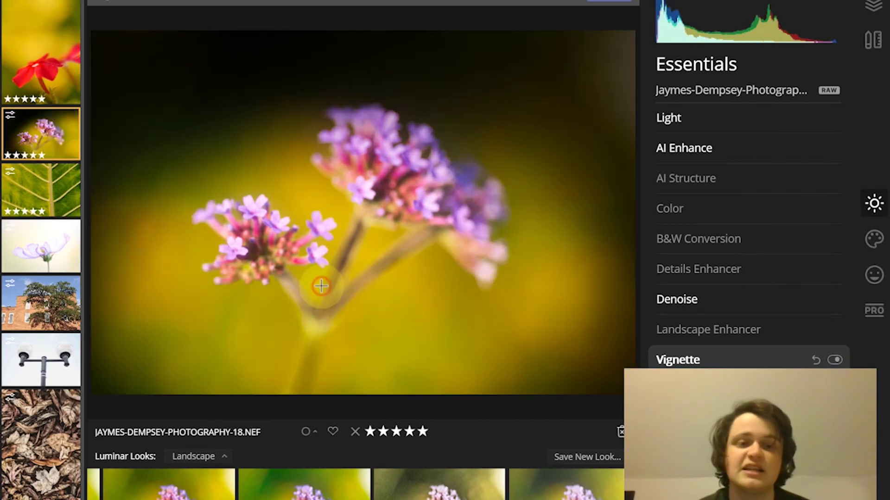
{"action": "left_click", "coordinate": [353, 189]}
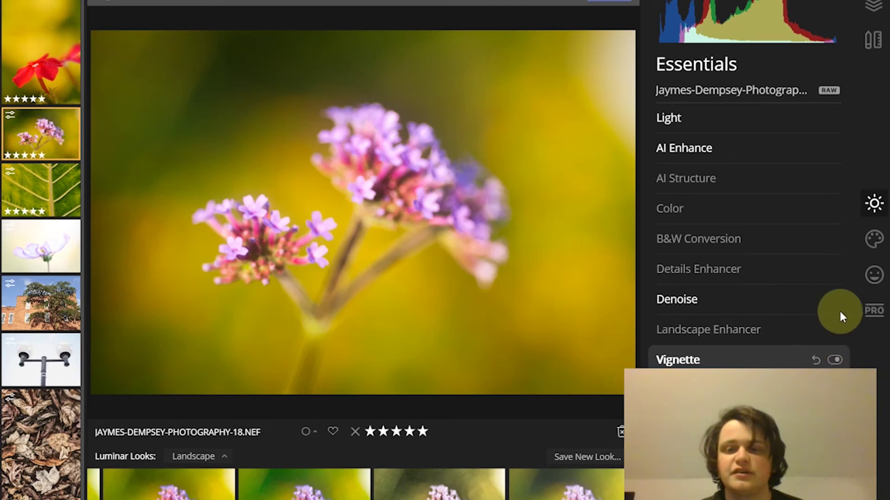
Start Dodge & Burn painting in the Professional tools, then open the brick building photo (176.CR2)
{"action": "left_click", "coordinate": [866, 309]}
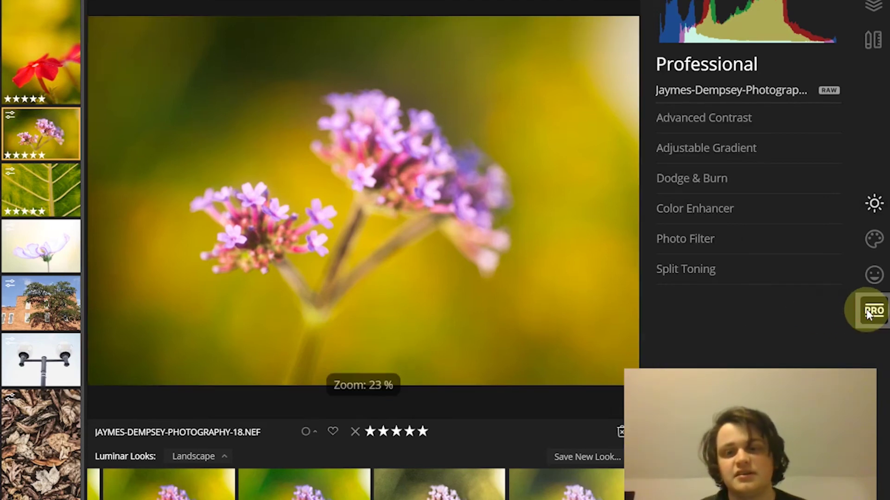
{"action": "left_click", "coordinate": [794, 179]}
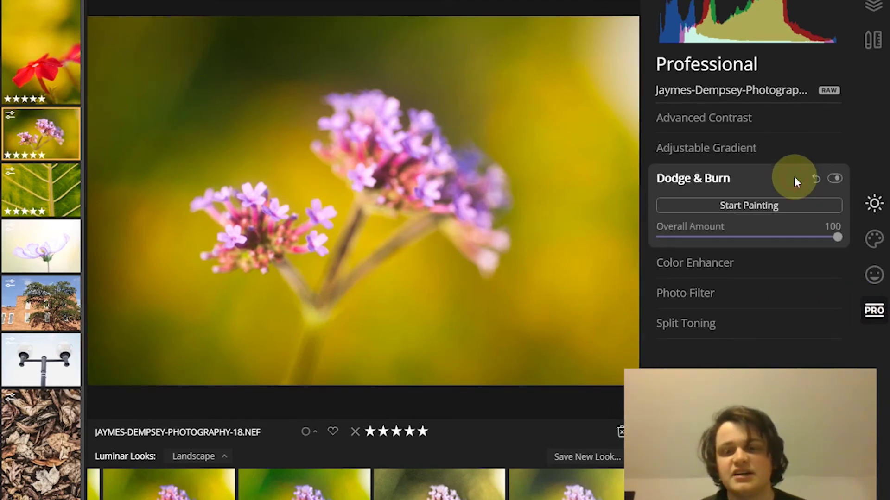
{"action": "left_click", "coordinate": [788, 209]}
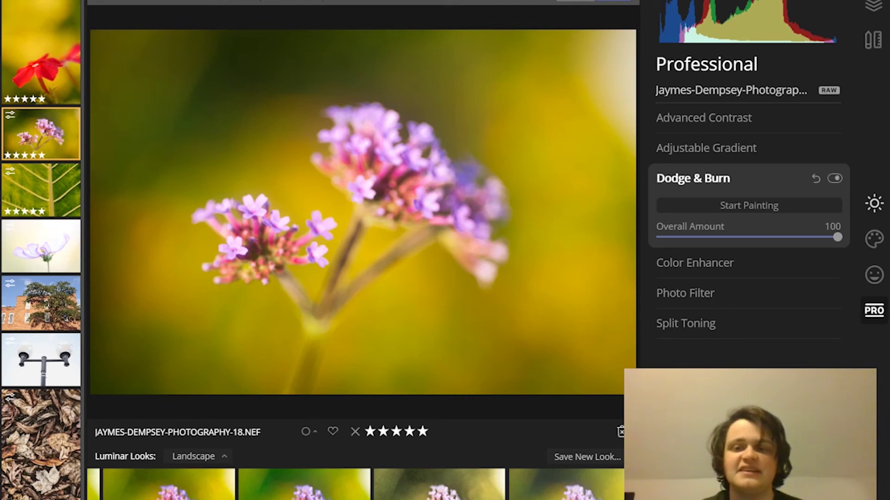
{"action": "left_click", "coordinate": [43, 304]}
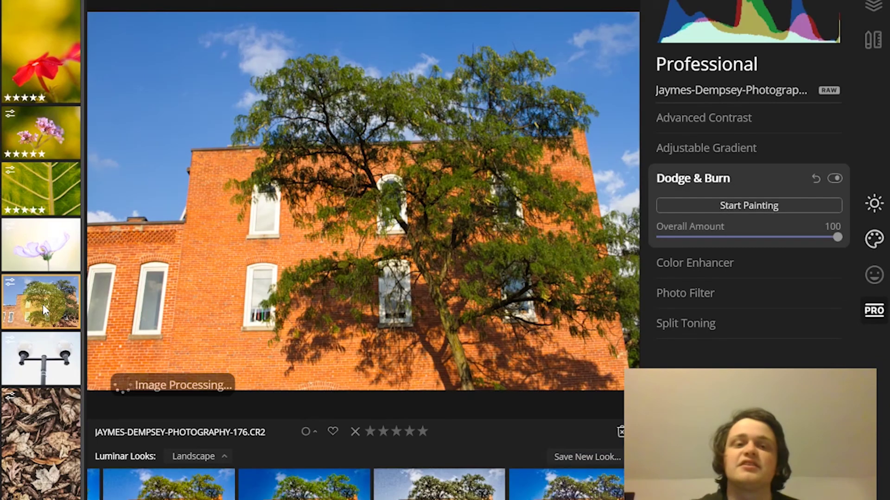
Open AI Sky Replacement in the Creative tools and try the Dramatic Sunset 2 sky
{"action": "left_click", "coordinate": [11, 212]}
{"action": "left_click", "coordinate": [879, 240]}
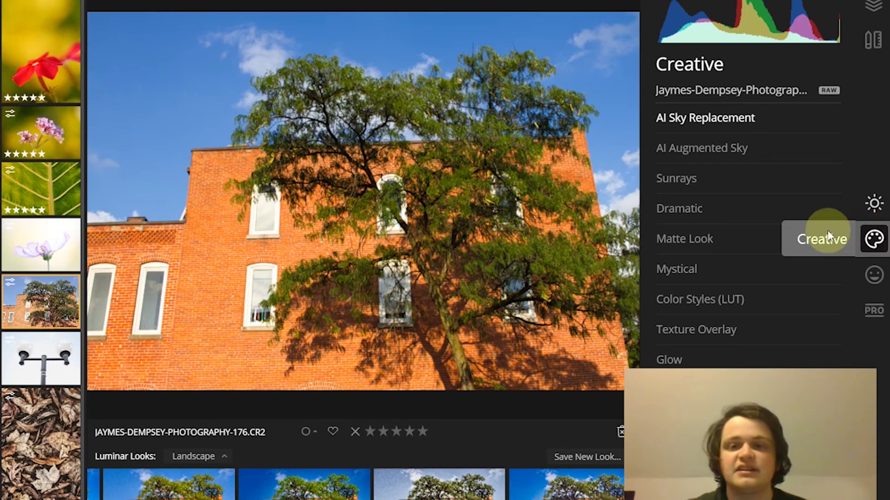
{"action": "left_click", "coordinate": [755, 117]}
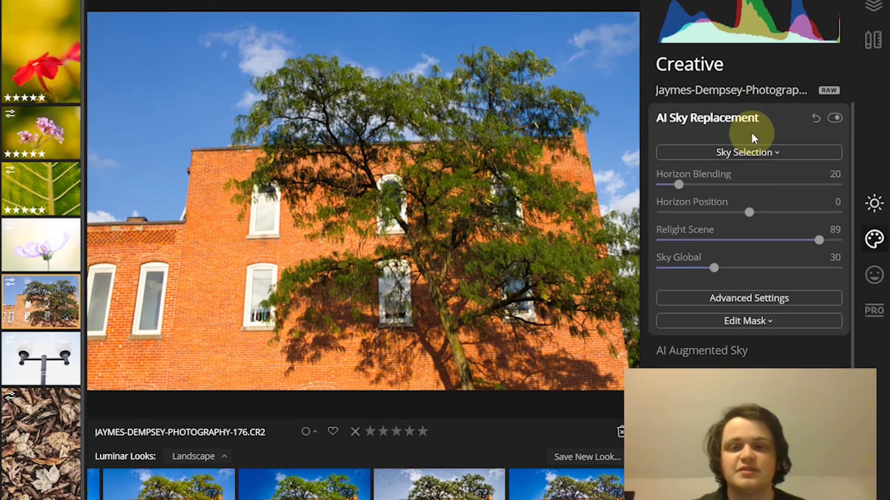
{"action": "left_click", "coordinate": [761, 153]}
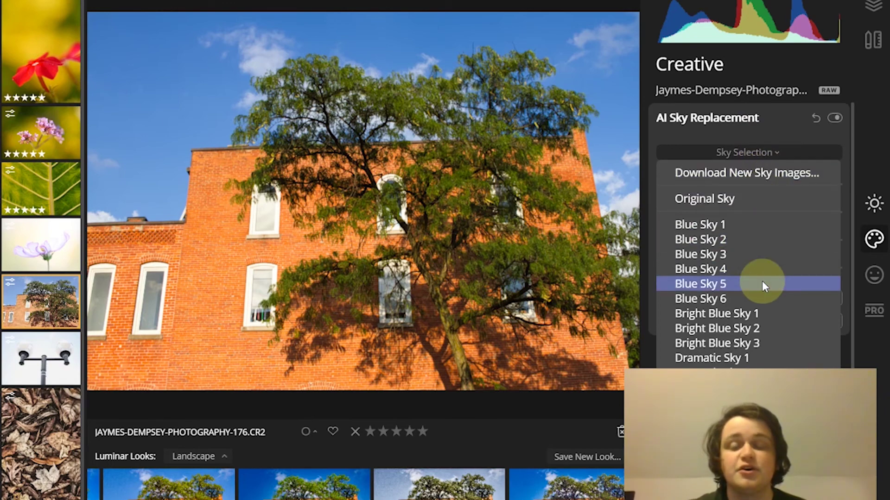
{"action": "scroll", "coordinate": [760, 302], "scroll_direction": "down", "scroll_amount": 3}
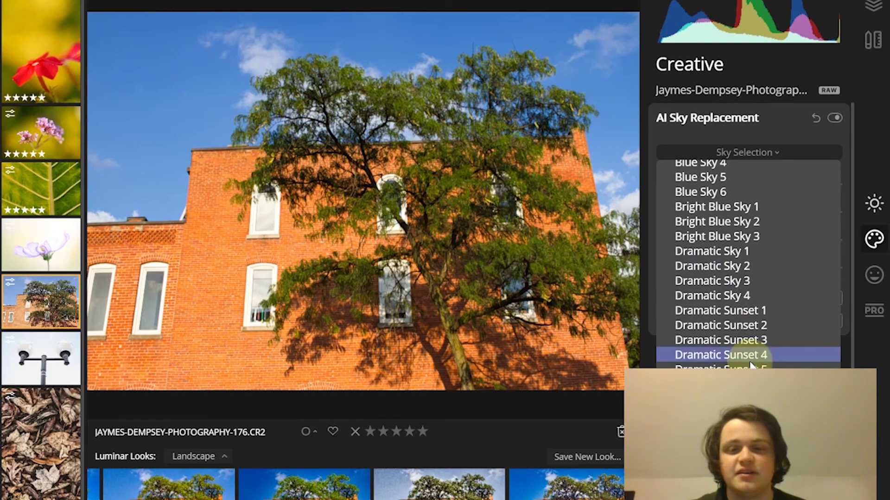
{"action": "left_click", "coordinate": [766, 325]}
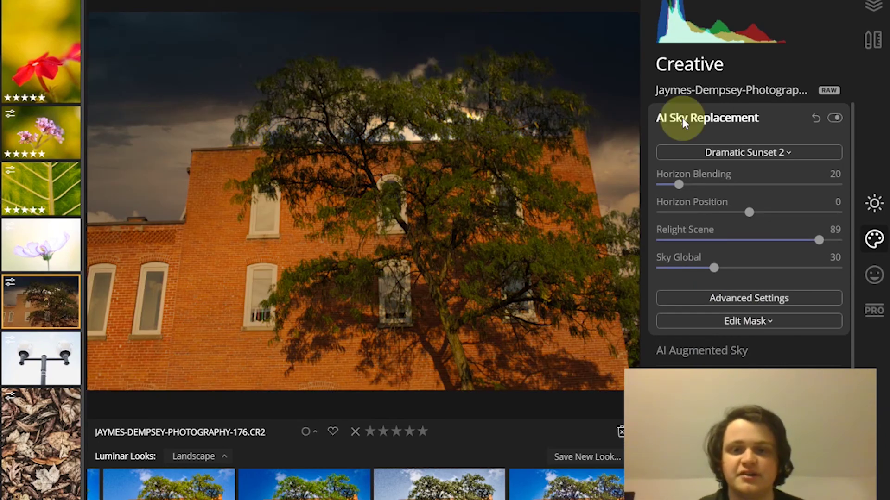
Try Bright Blue Sky 1, then settle on Sunset 1 with Relight Scene lowered to 72
{"action": "left_click", "coordinate": [739, 150]}
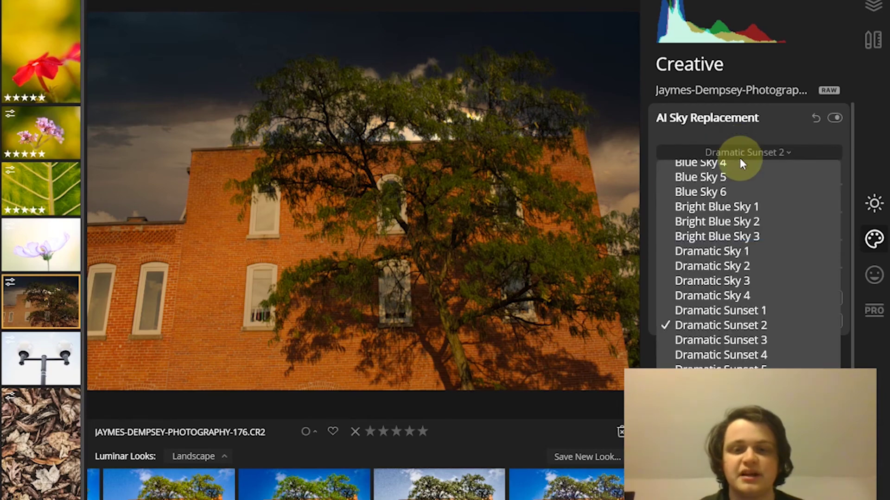
{"action": "left_click", "coordinate": [750, 213]}
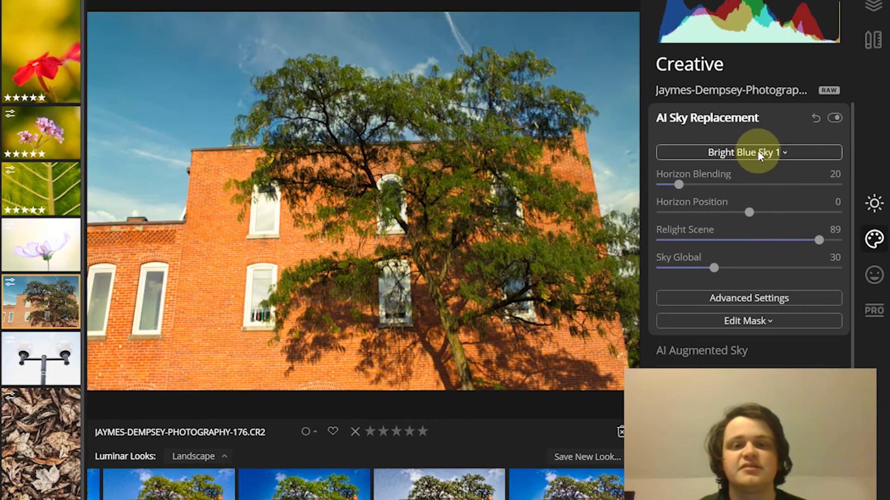
{"action": "left_click", "coordinate": [758, 151]}
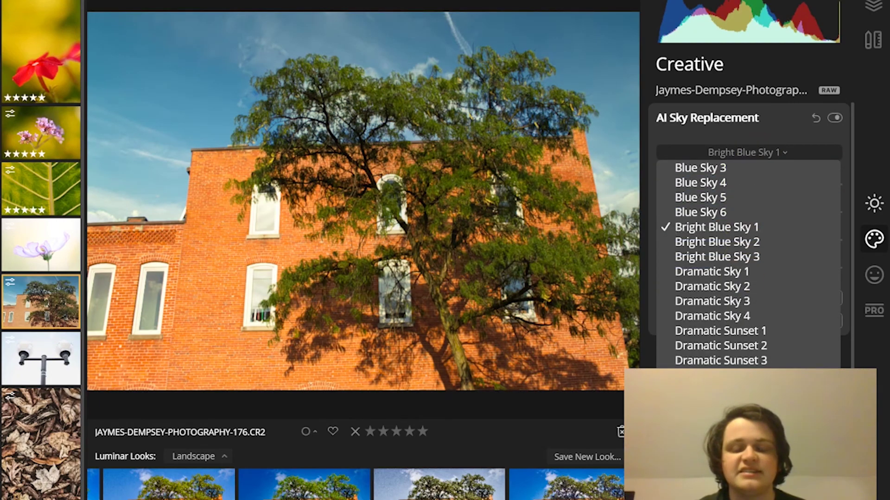
{"action": "left_click", "coordinate": [695, 375]}
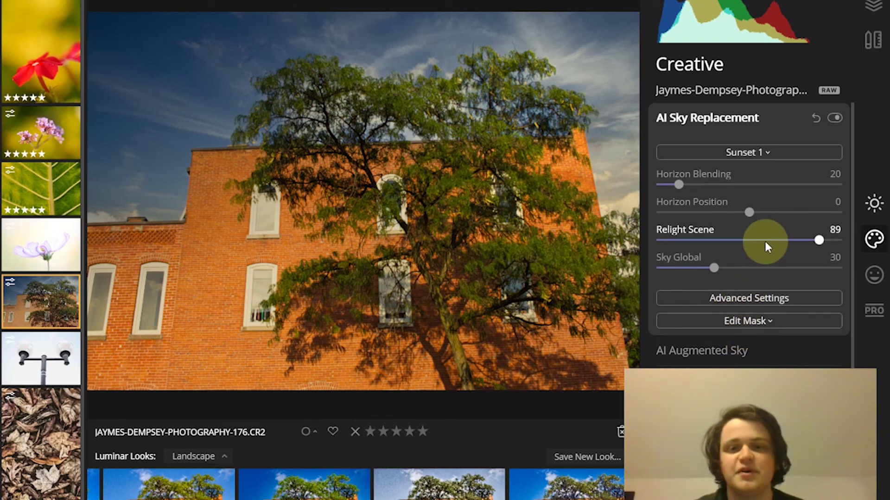
{"action": "left_click_drag", "start_coordinate": [765, 241], "coordinate": [788, 240]}
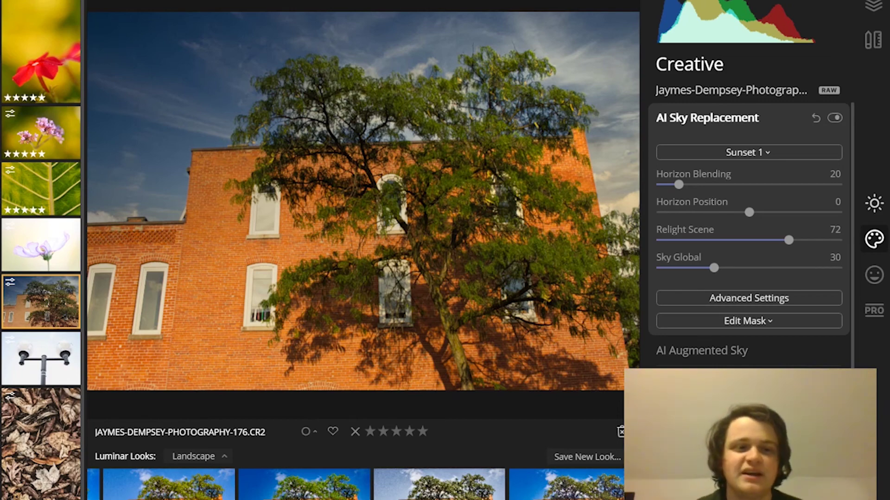
Open the street-lamp photo and keep Starry Night 1 as its replacement sky
{"action": "left_click", "coordinate": [65, 369]}
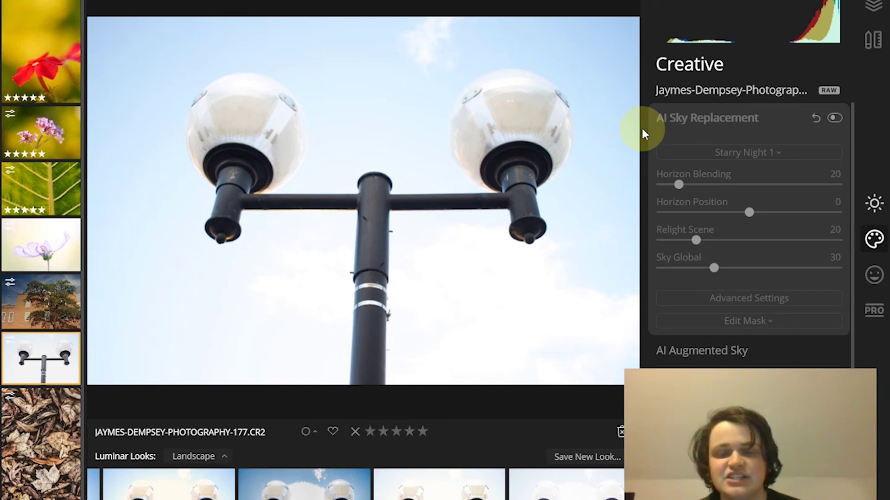
{"action": "left_click", "coordinate": [778, 147]}
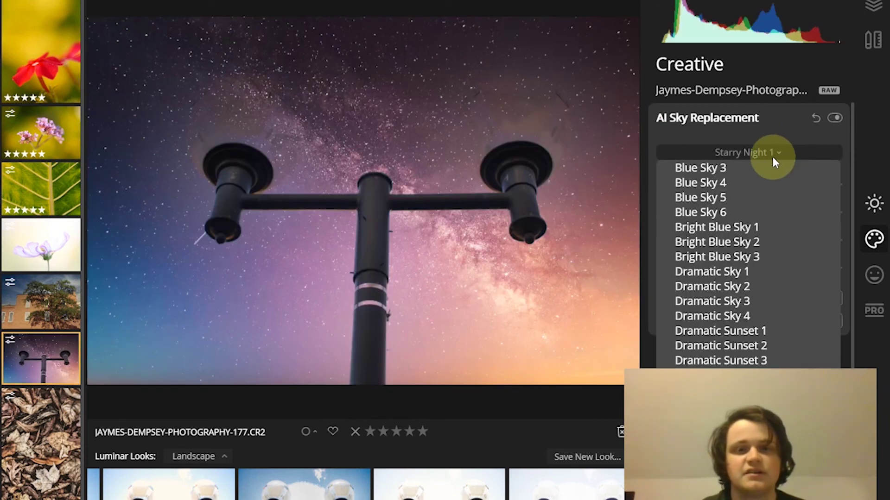
{"action": "left_click", "coordinate": [772, 149]}
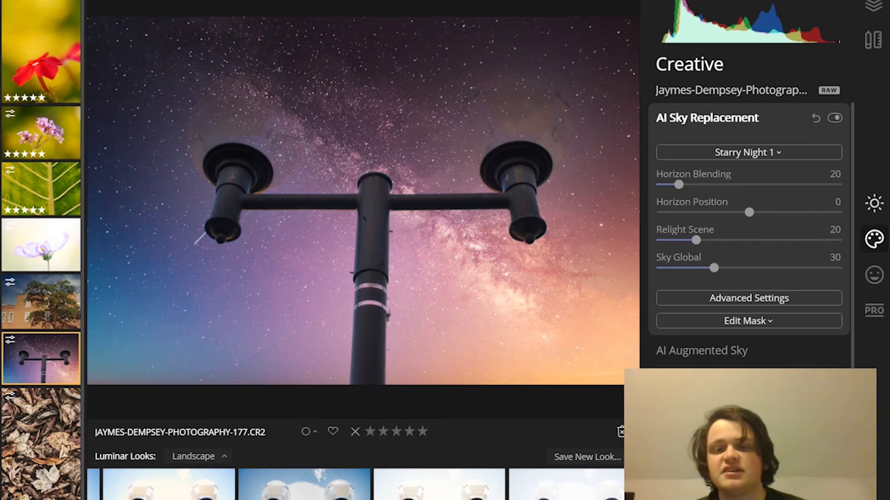
Expand Split Toning in the Professional tools and reopen the brick building photo
{"action": "left_click", "coordinate": [874, 311]}
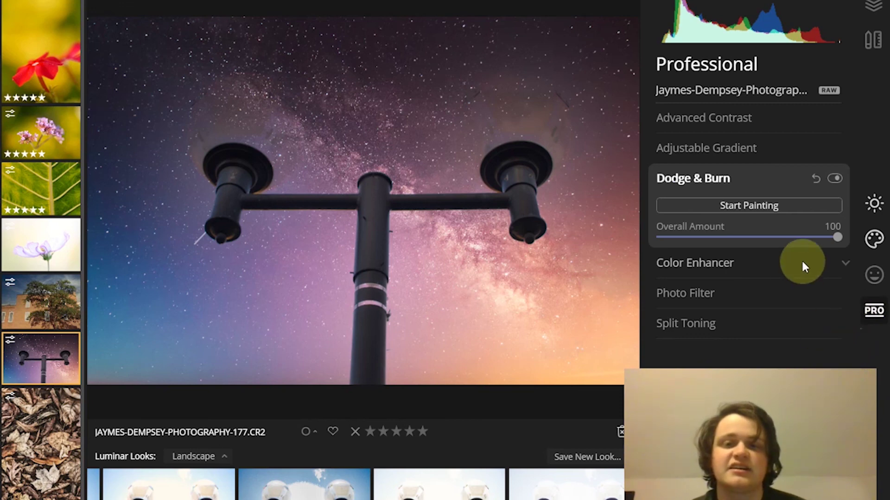
{"action": "left_click", "coordinate": [794, 322]}
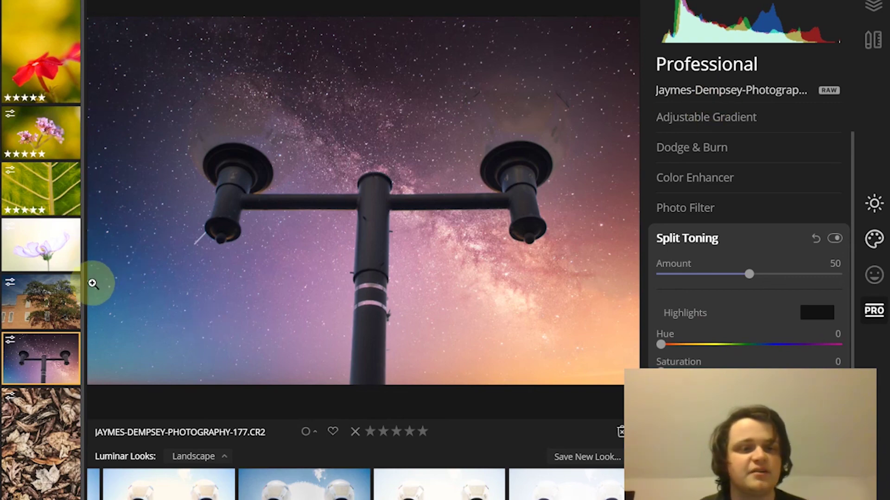
{"action": "left_click", "coordinate": [59, 313]}
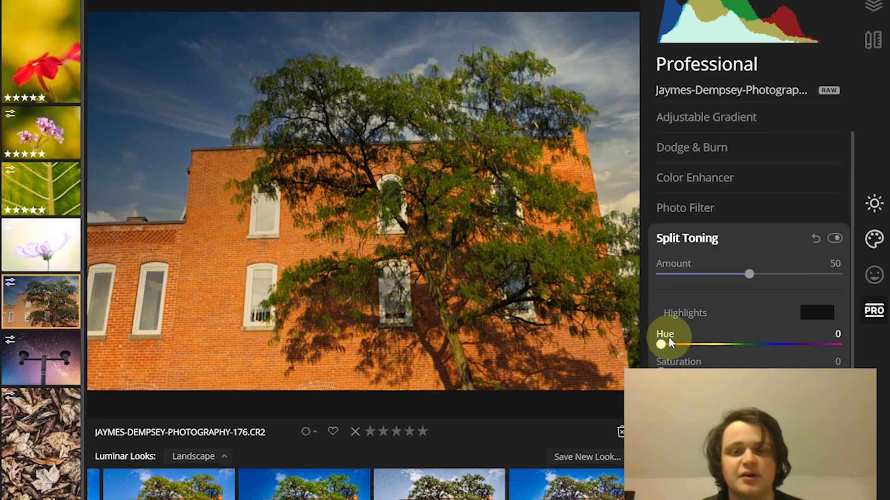
Set the Split Toning highlights to Hue 64 and Saturation 15
{"action": "left_click_drag", "start_coordinate": [661, 345], "coordinate": [694, 345]}
{"action": "left_click_drag", "start_coordinate": [661, 371], "coordinate": [687, 371]}
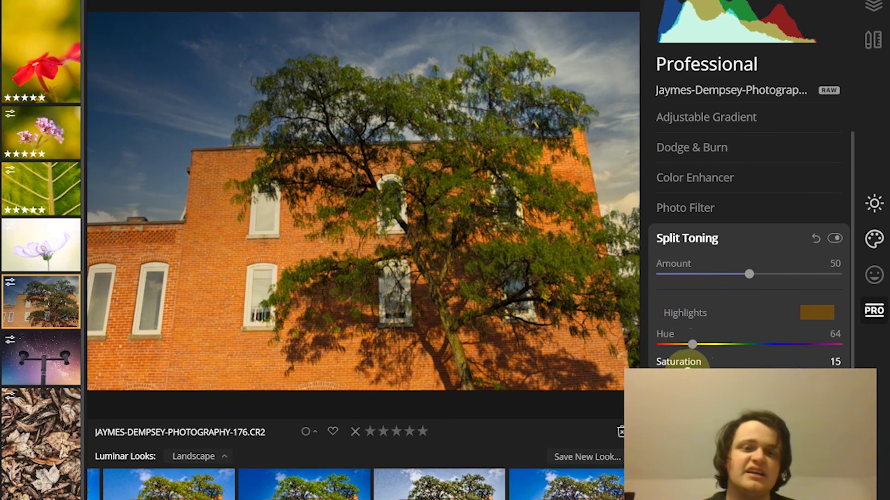